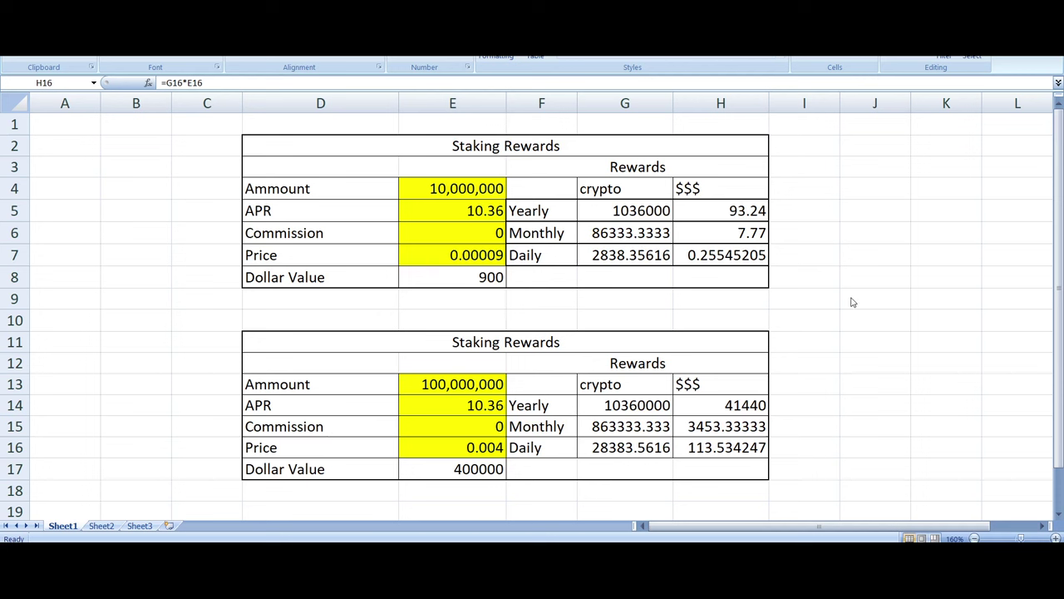
Inspect the daily dollar reward formula in H16 and the LUNC price input in E16
click(738, 448)
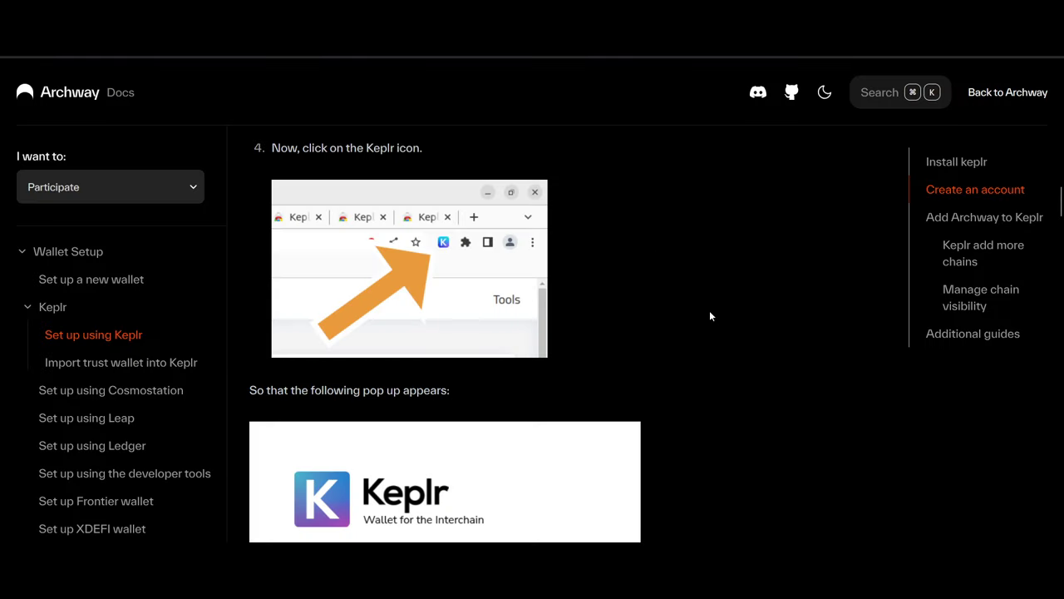
scroll(709, 316, down, 4)
scroll(708, 313, down, 3)
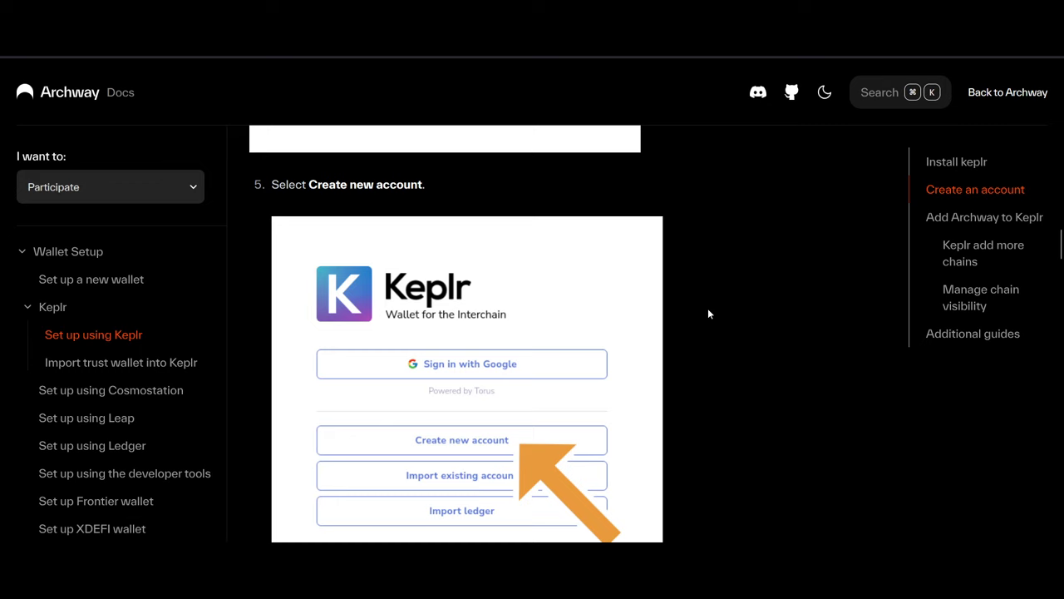
scroll(708, 314, down, 3)
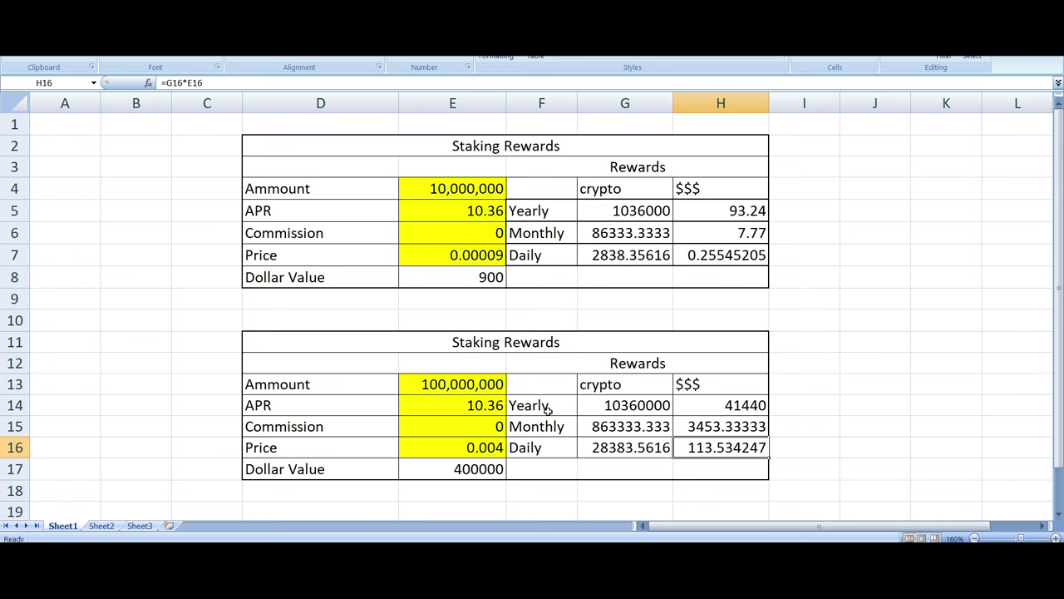
click(502, 451)
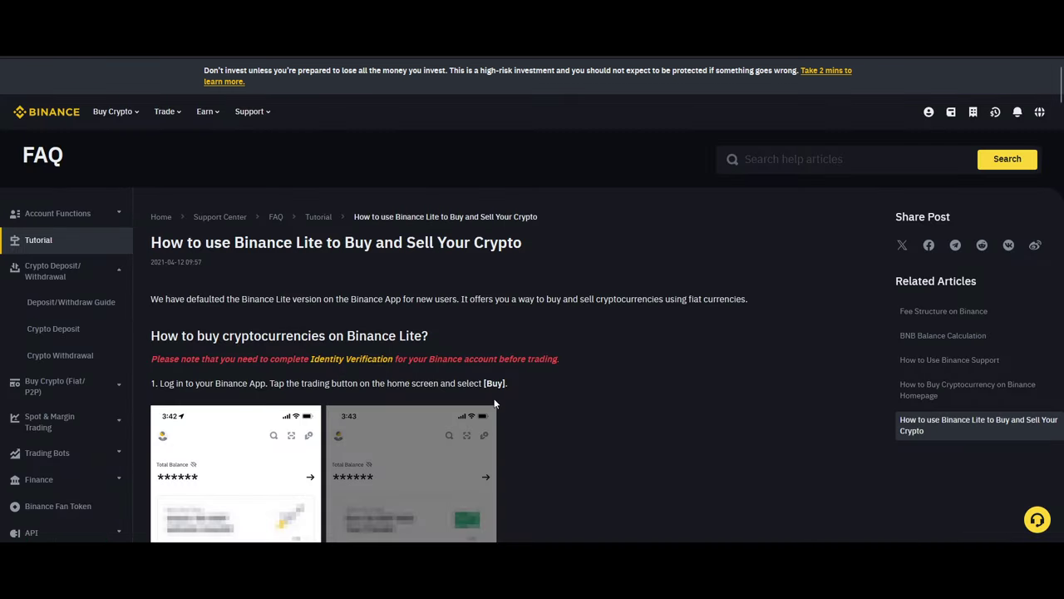
Zoom out the LUNC/USDT spot chart to see a longer price history
scroll(496, 405, down, 2)
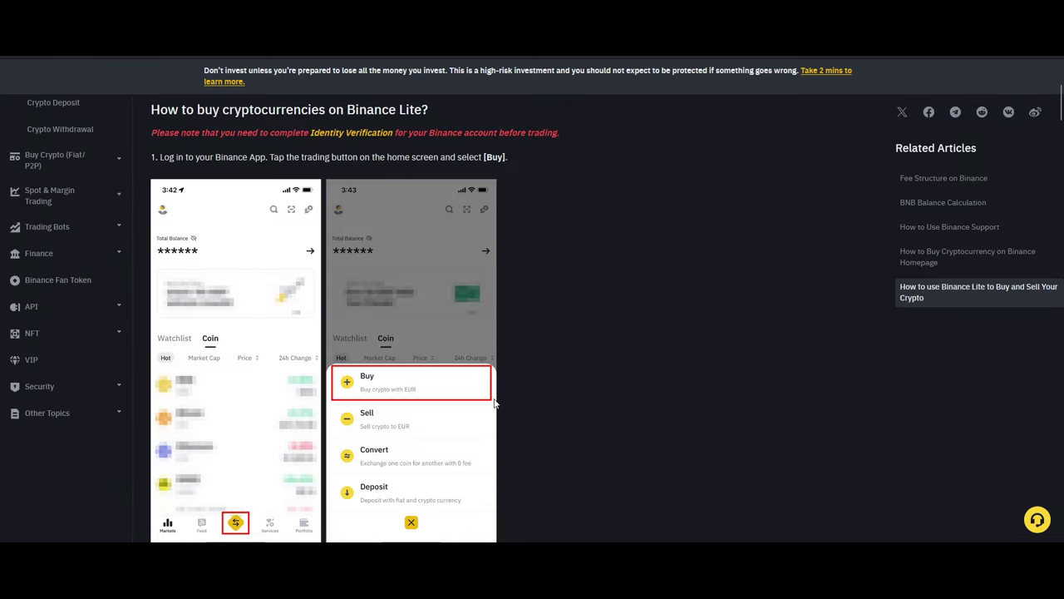
scroll(479, 405, down, 3)
scroll(432, 283, down, 3)
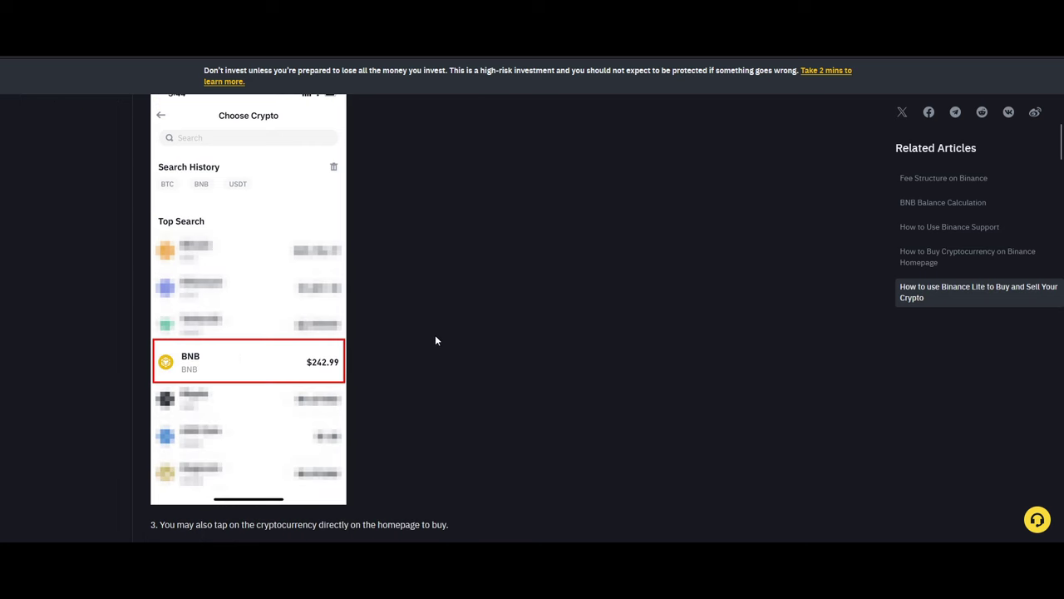
scroll(432, 347, down, 1)
scroll(274, 283, down, 2)
scroll(291, 357, down, 2)
scroll(291, 378, down, 3)
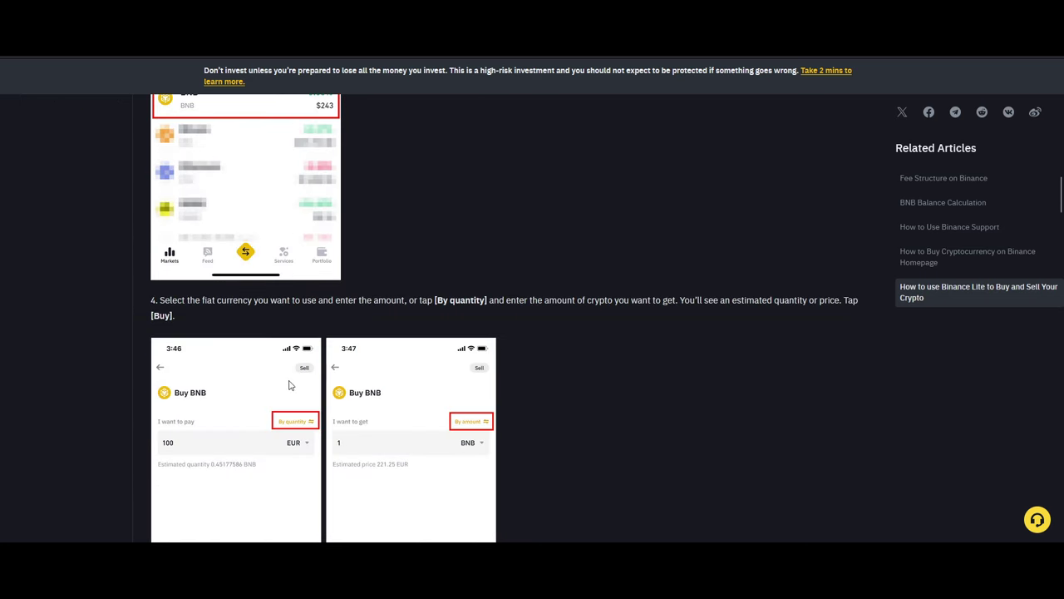
scroll(290, 383, down, 1)
scroll(279, 338, down, 2)
scroll(290, 366, down, 2)
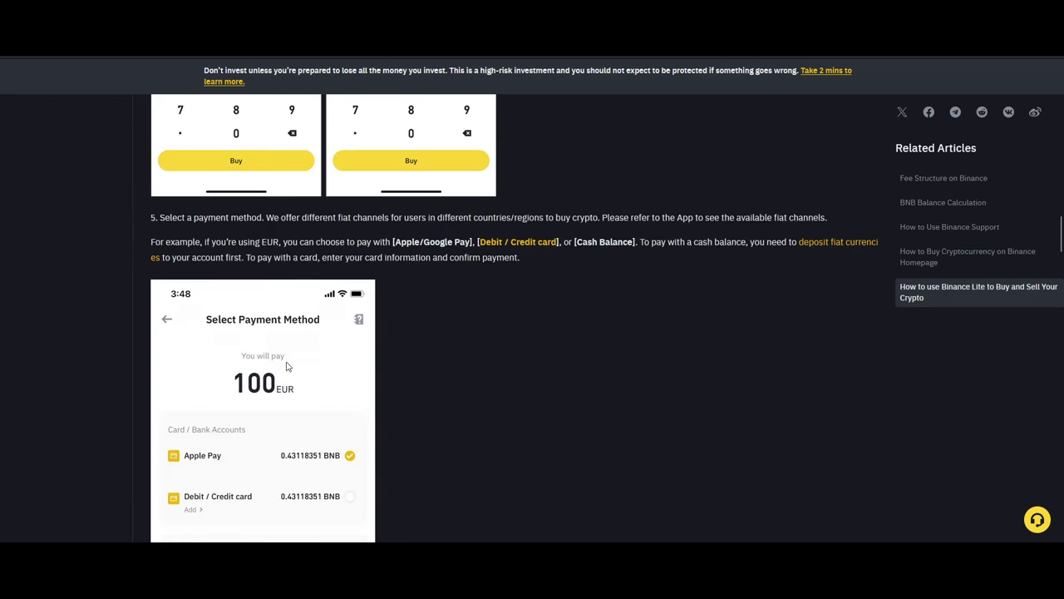
scroll(276, 351, down, 2)
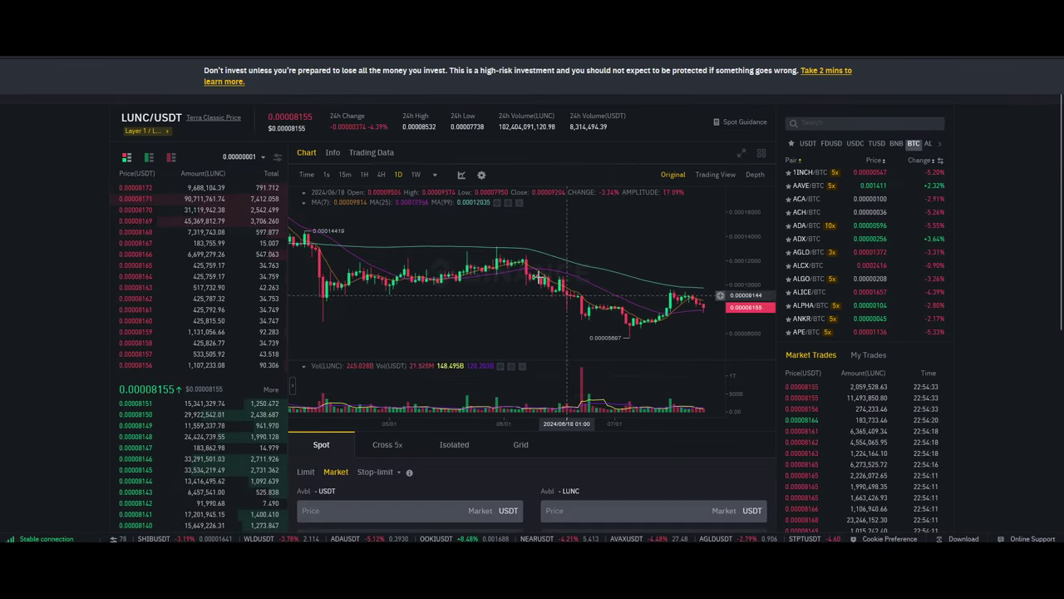
Zoom out further and start entering a USDT Total for a buy order
scroll(399, 308, down, 1)
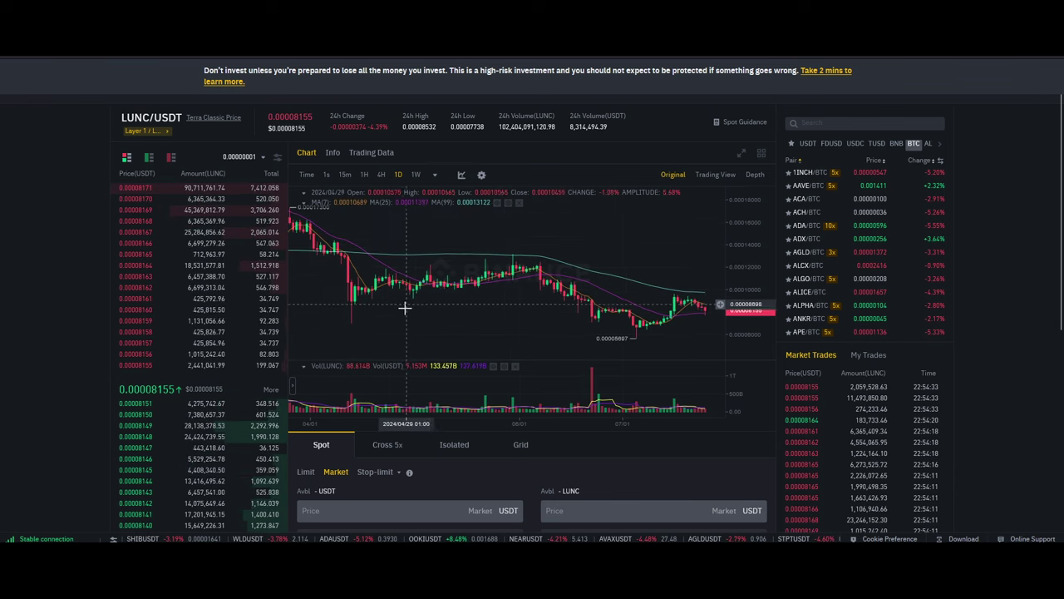
scroll(425, 445, down, 1)
scroll(426, 445, down, 2)
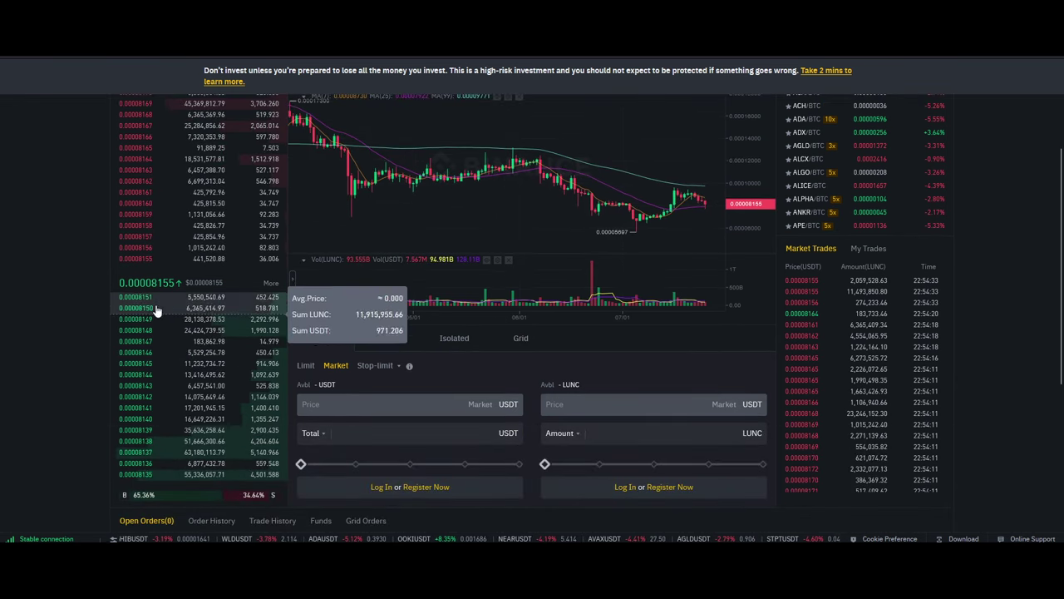
click(460, 432)
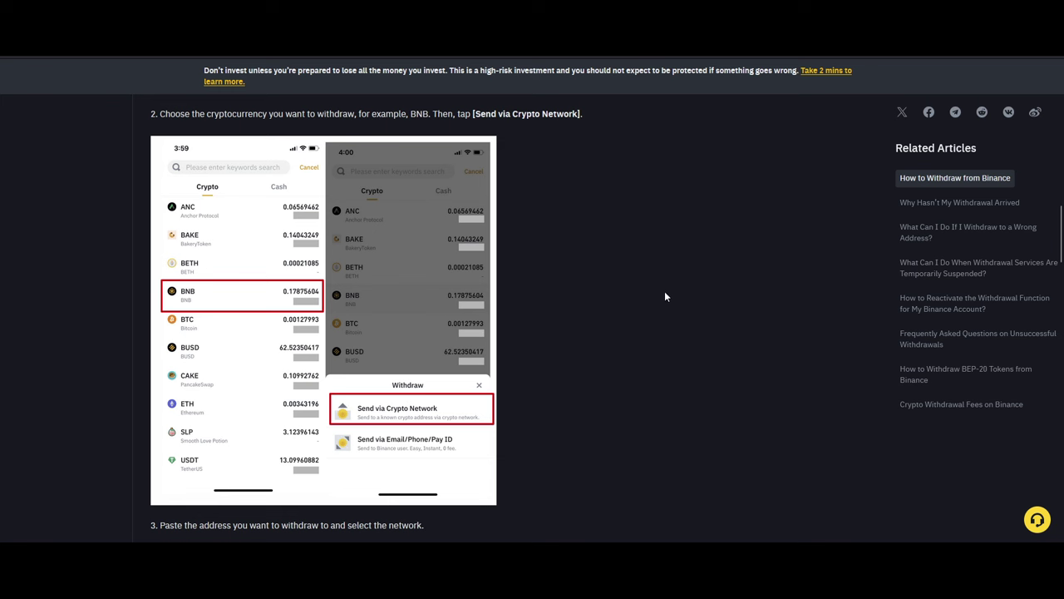
scroll(665, 291, up, 2)
scroll(663, 290, up, 5)
scroll(655, 300, up, 1)
scroll(656, 306, up, 2)
scroll(656, 304, down, 3)
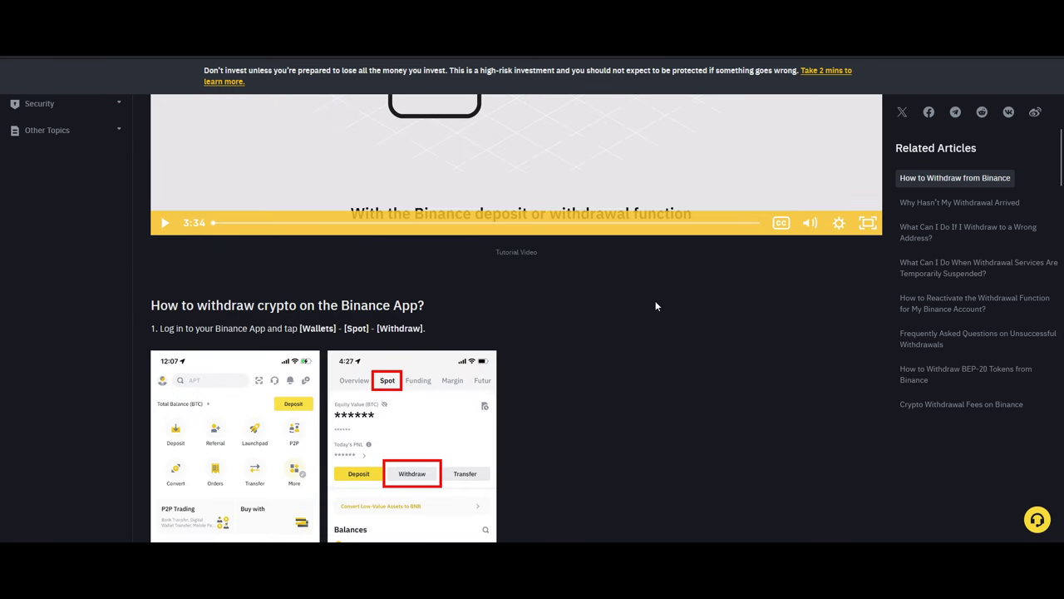
scroll(654, 304, down, 2)
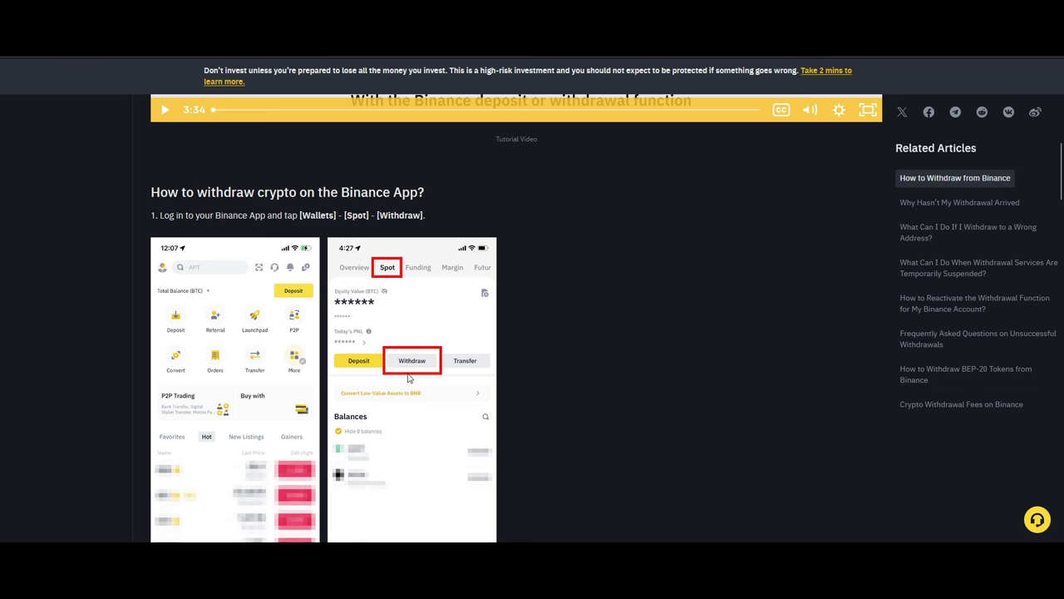
scroll(416, 345, down, 3)
scroll(416, 258, down, 2)
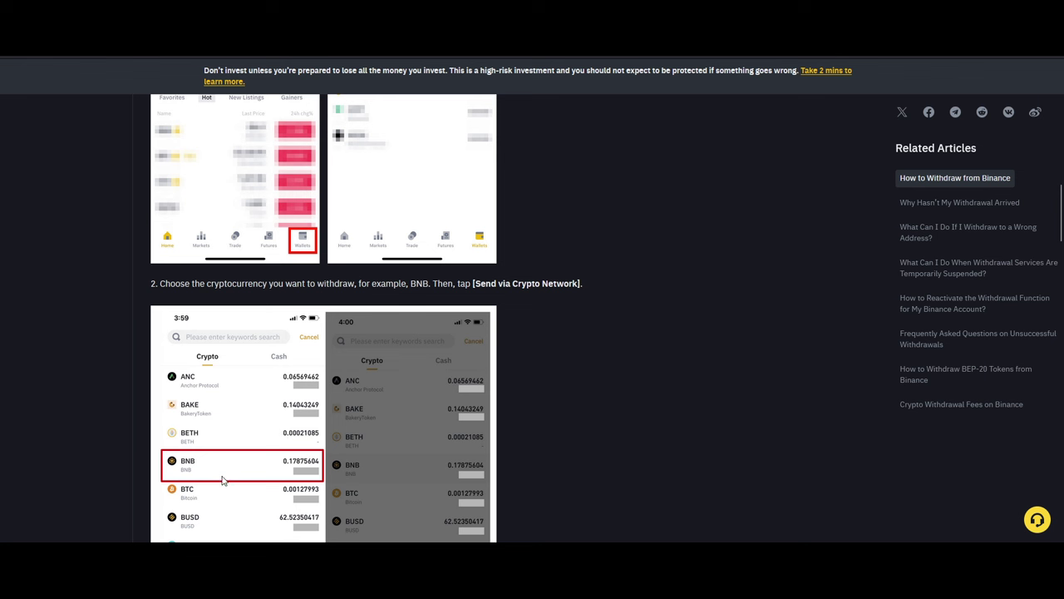
scroll(209, 469, down, 4)
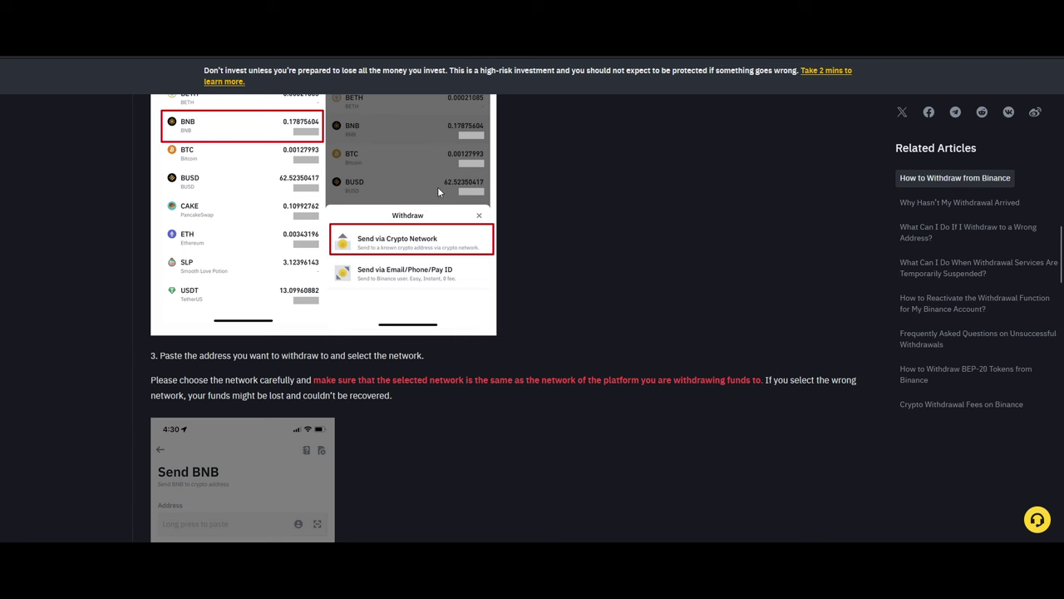
scroll(430, 175, down, 2)
scroll(380, 343, down, 4)
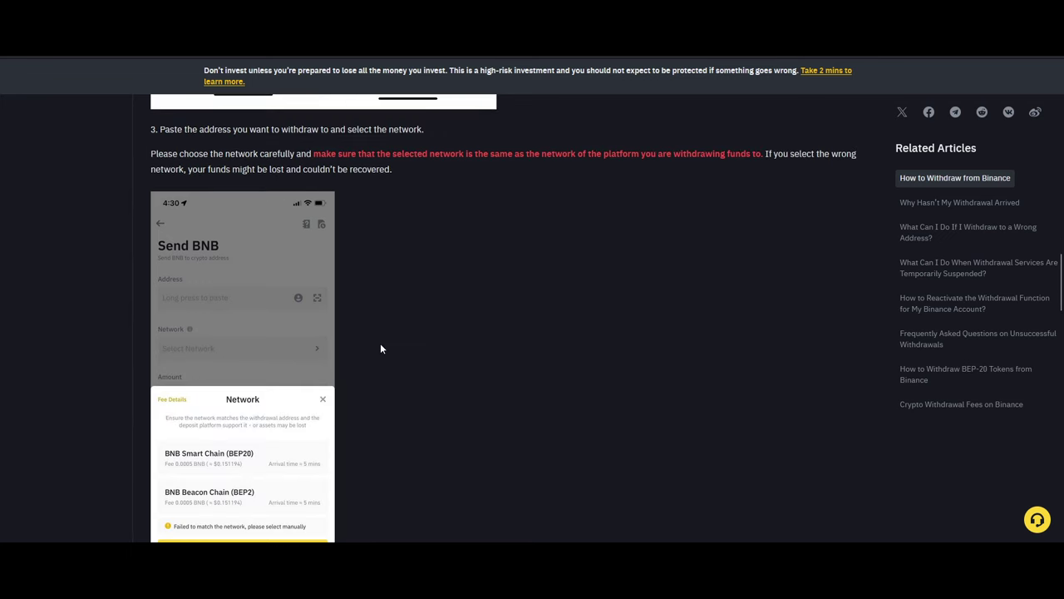
scroll(278, 349, down, 2)
scroll(261, 341, down, 5)
scroll(261, 341, down, 4)
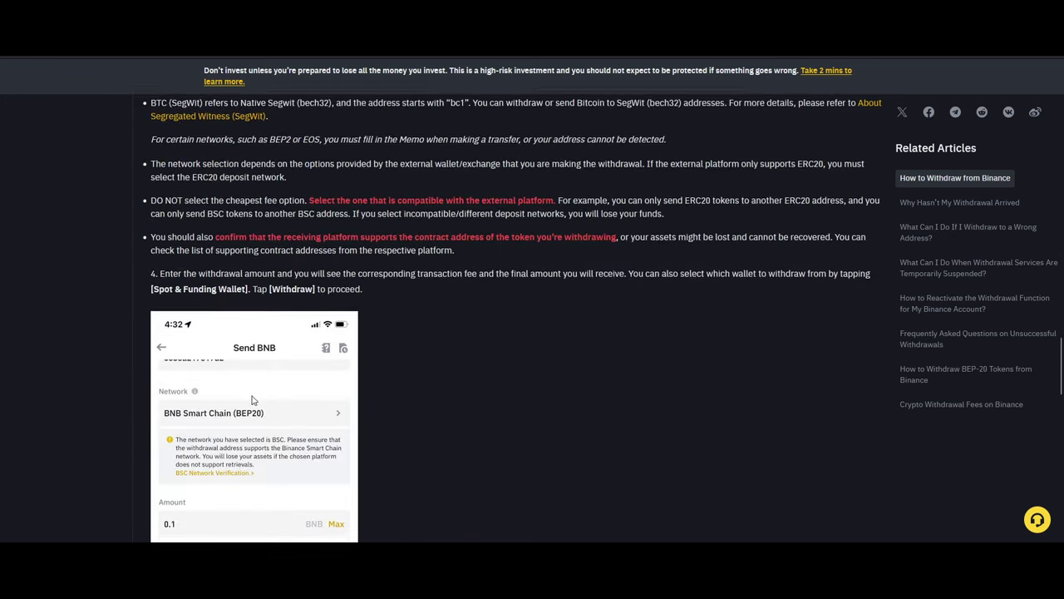
scroll(255, 272, down, 1)
scroll(283, 324, down, 2)
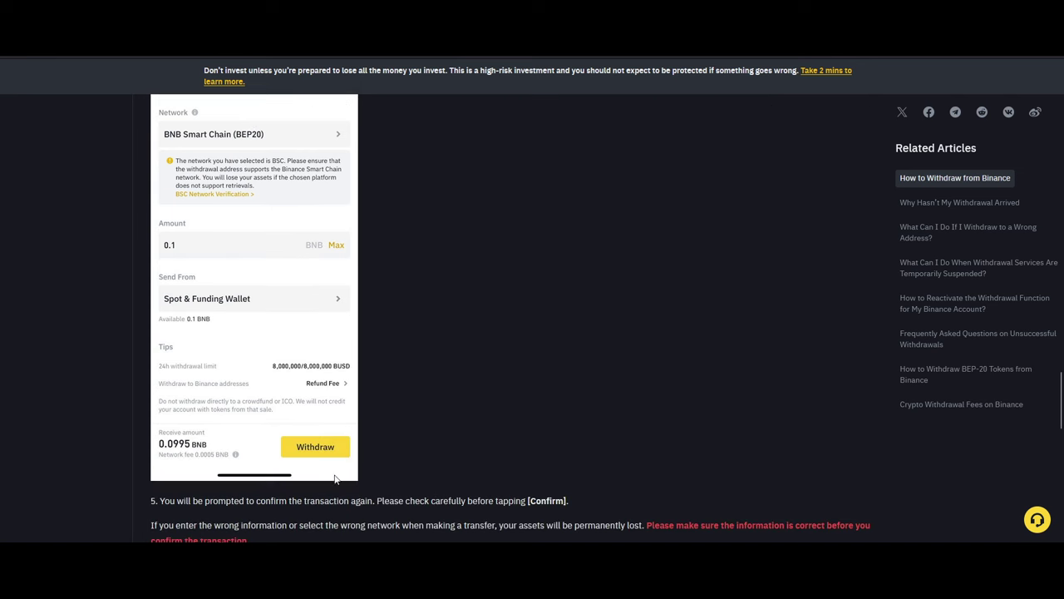
scroll(332, 391, down, 2)
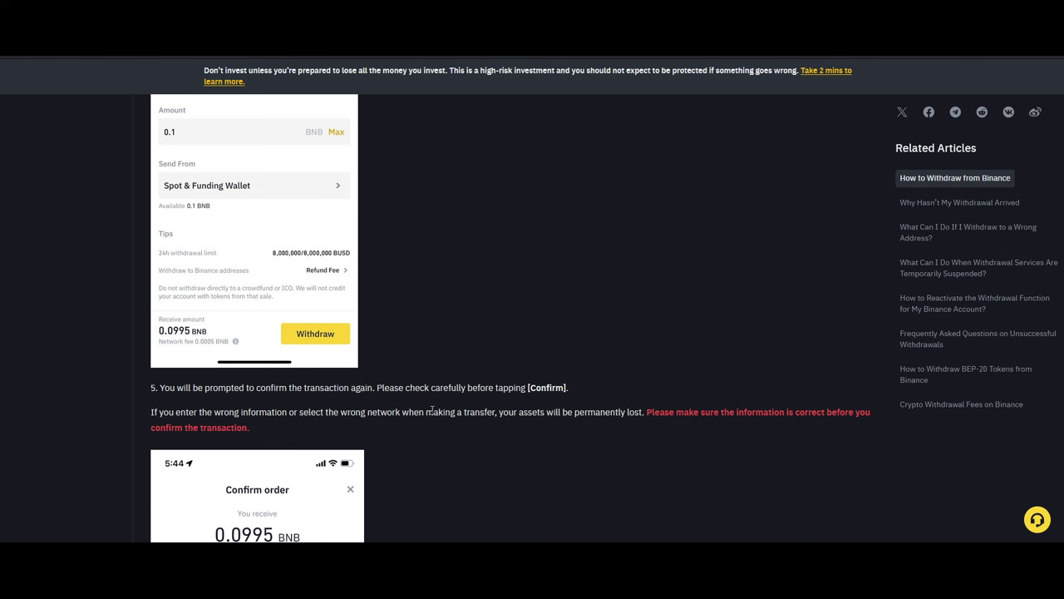
scroll(431, 409, down, 2)
scroll(431, 414, down, 3)
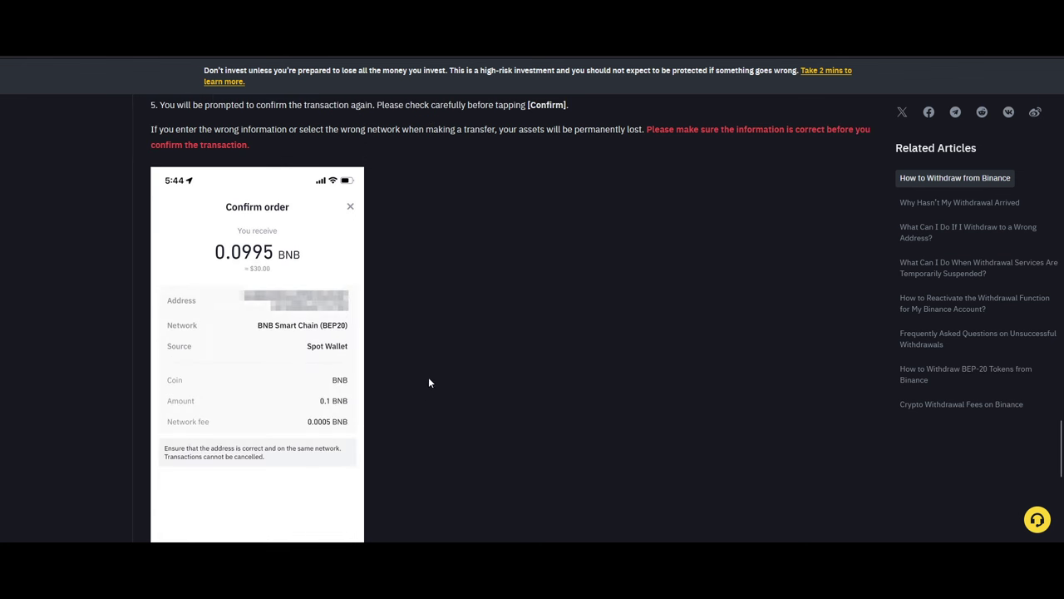
scroll(420, 356, down, 2)
scroll(414, 344, down, 1)
scroll(407, 349, down, 1)
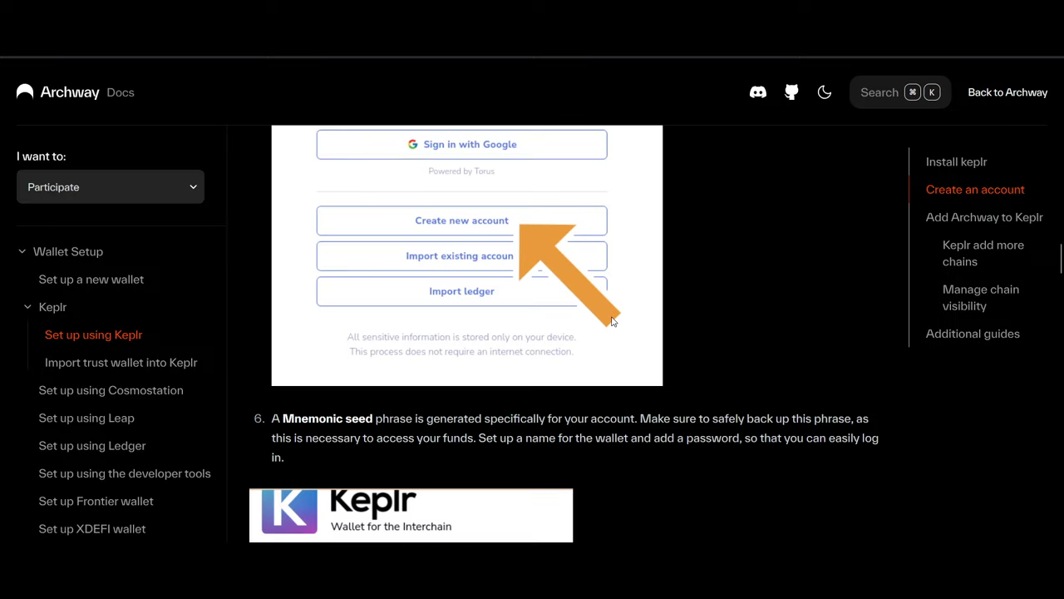
Scroll back up to the Keplr install steps in the setup guide
scroll(611, 322, up, 2)
scroll(611, 322, up, 1)
scroll(613, 322, up, 2)
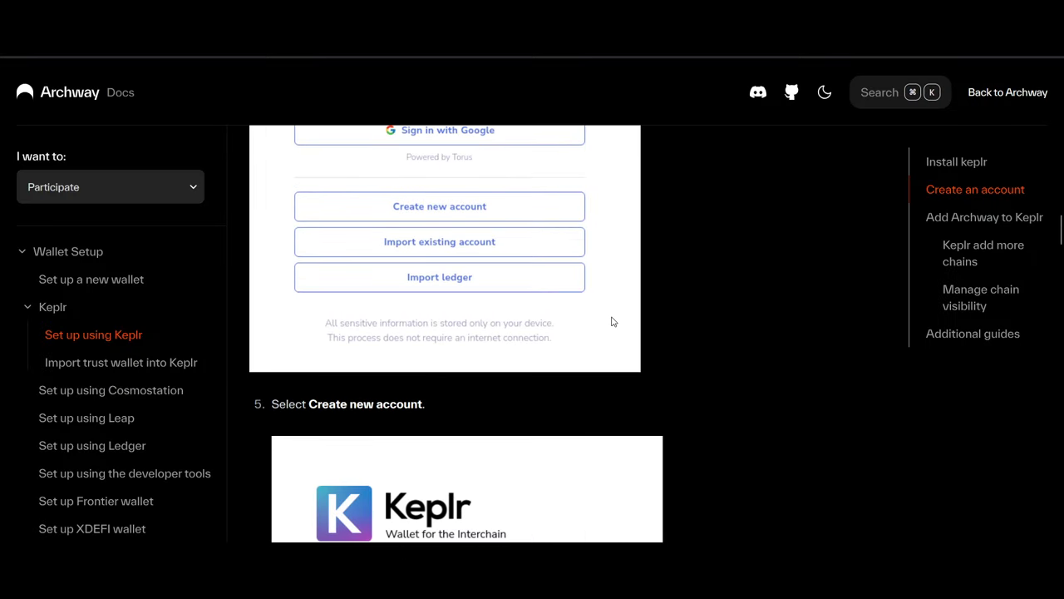
scroll(611, 318, up, 3)
scroll(611, 316, up, 3)
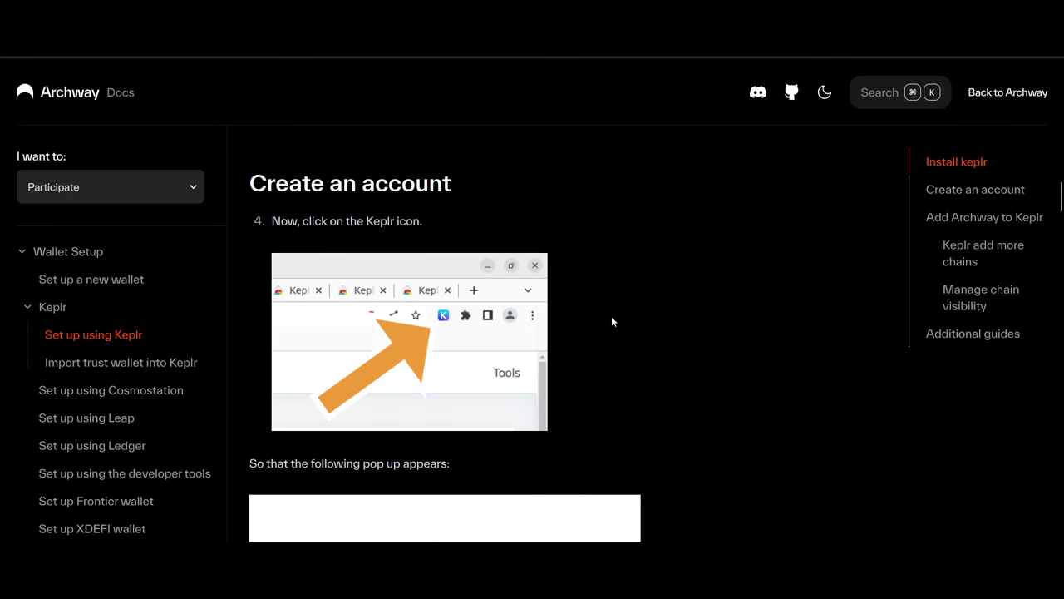
scroll(582, 291, up, 3)
scroll(540, 275, up, 3)
scroll(549, 295, up, 3)
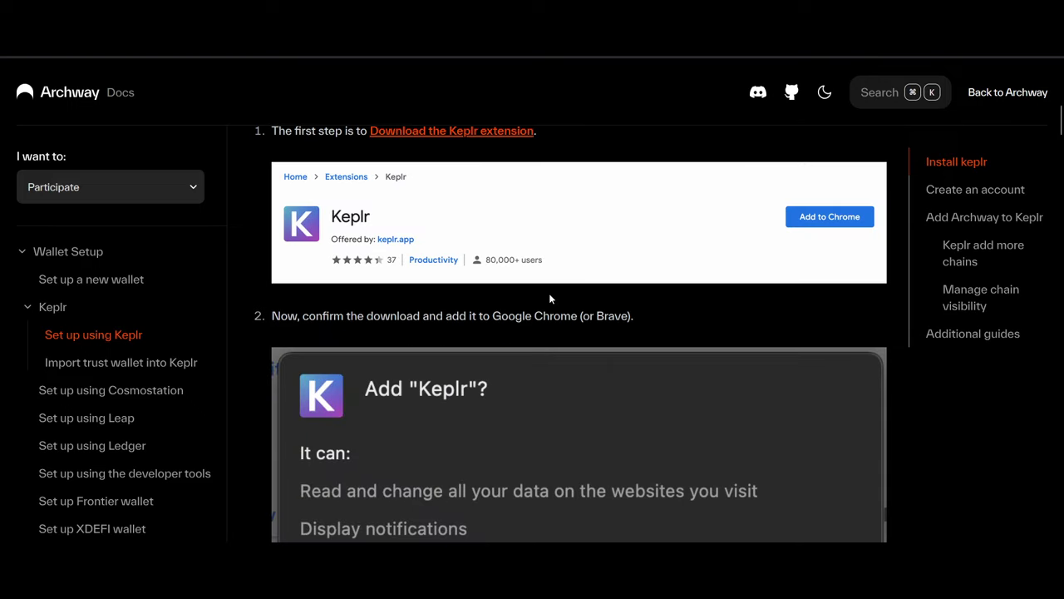
scroll(549, 308, up, 2)
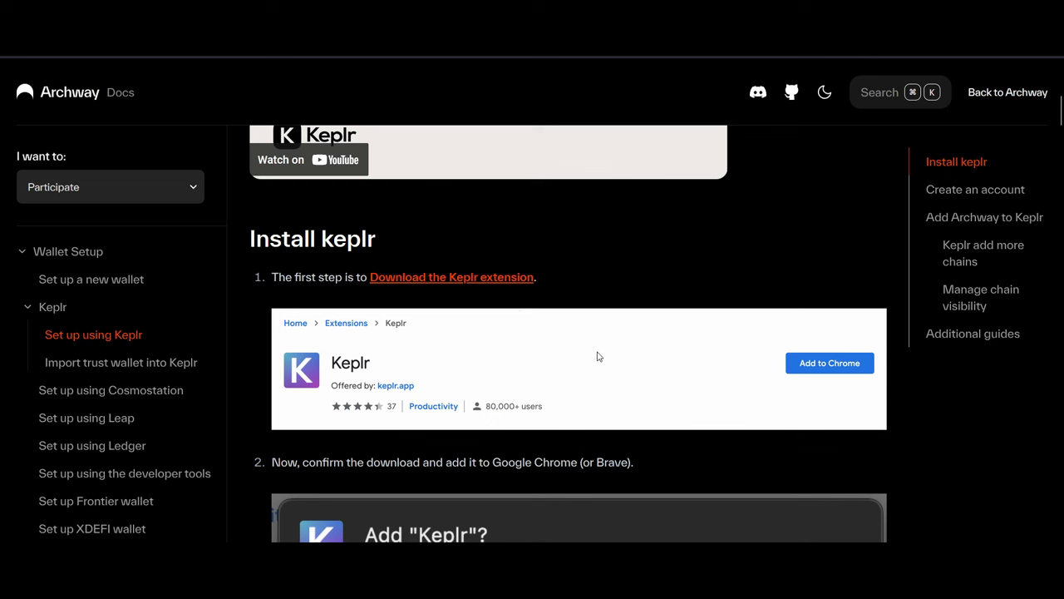
Read down through Create an account to the mnemonic, account name and password screenshot
scroll(471, 286, down, 3)
scroll(472, 348, down, 3)
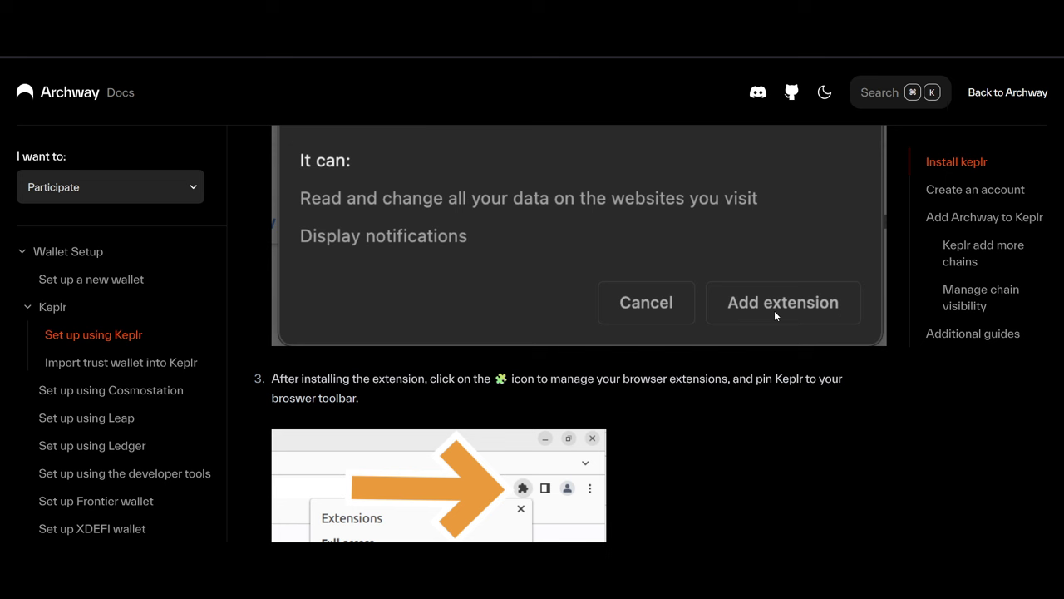
scroll(775, 311, down, 2)
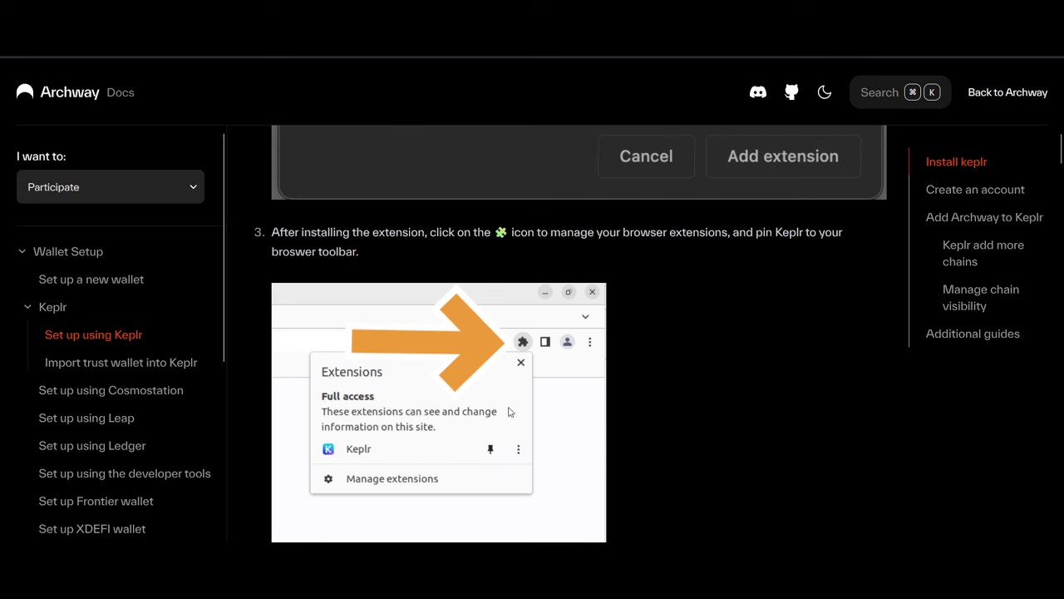
scroll(614, 329, down, 1)
scroll(439, 321, down, 4)
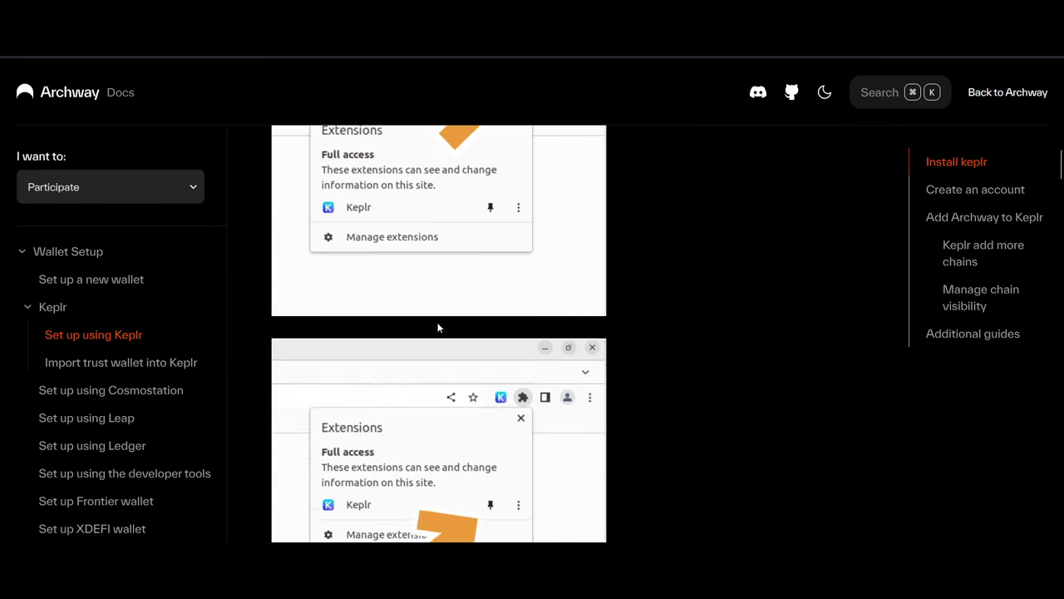
scroll(445, 304, down, 1)
scroll(447, 293, down, 4)
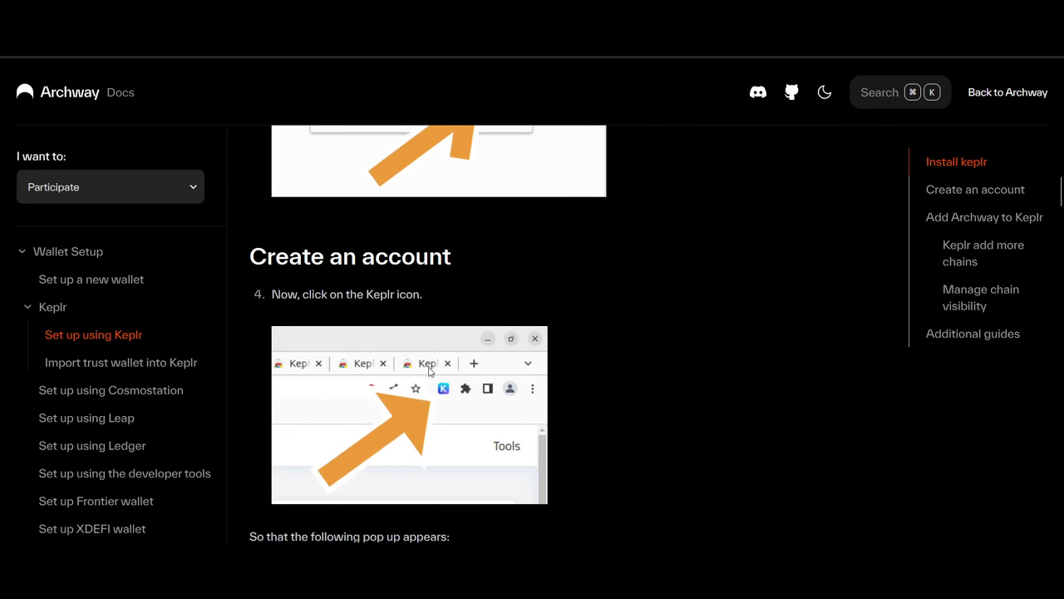
scroll(451, 381, down, 2)
scroll(452, 380, down, 3)
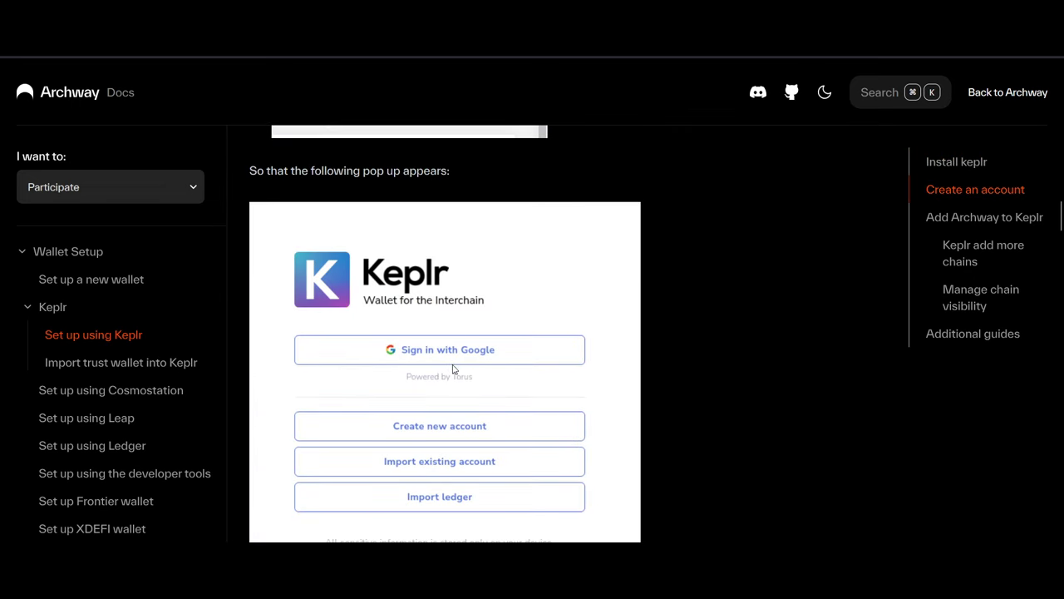
scroll(454, 370, down, 2)
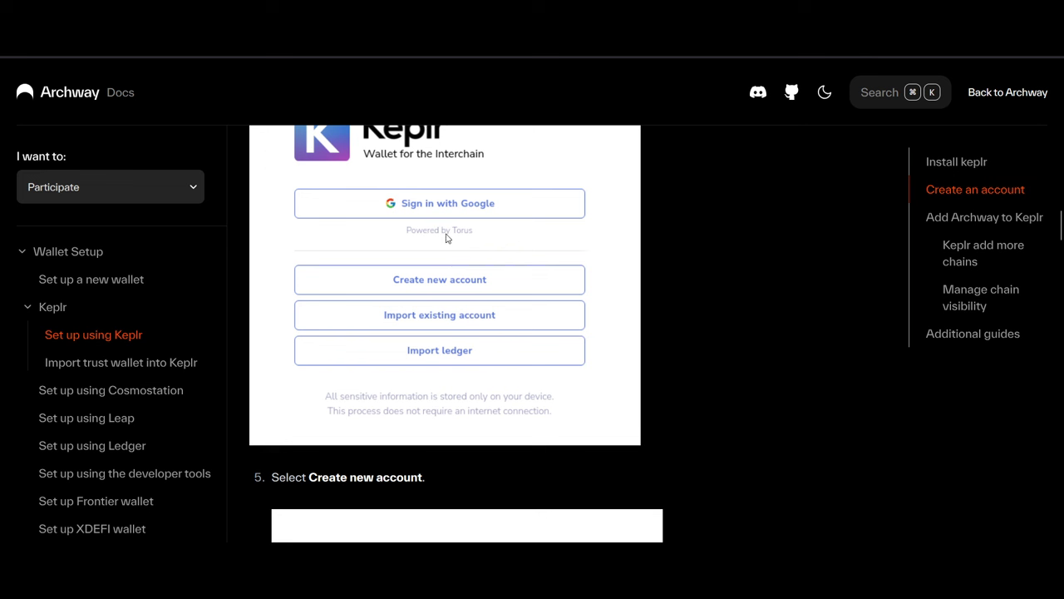
scroll(463, 271, down, 5)
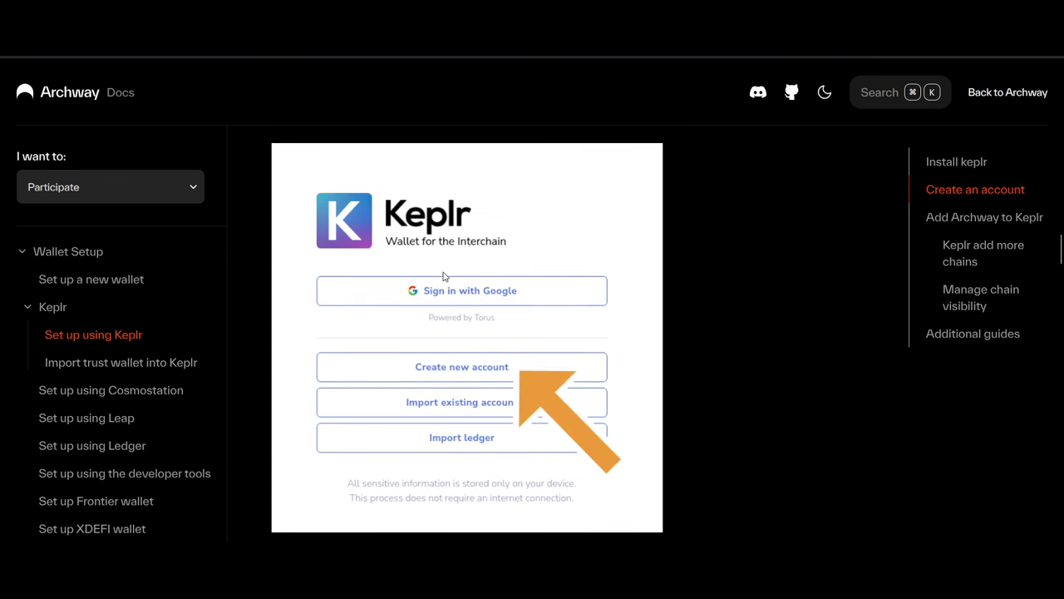
scroll(449, 281, down, 3)
scroll(444, 284, down, 5)
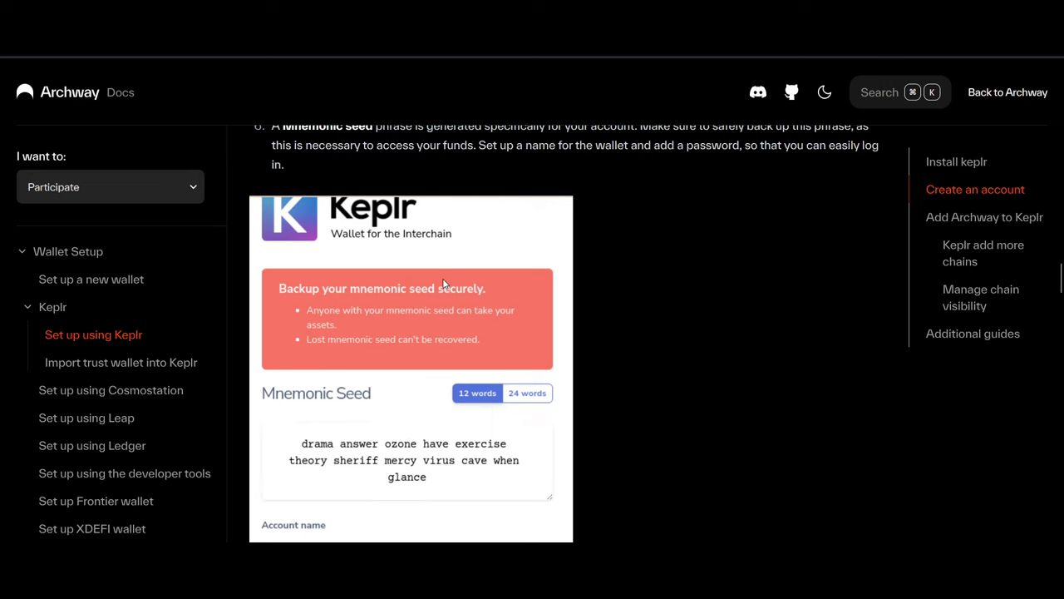
scroll(445, 291, down, 5)
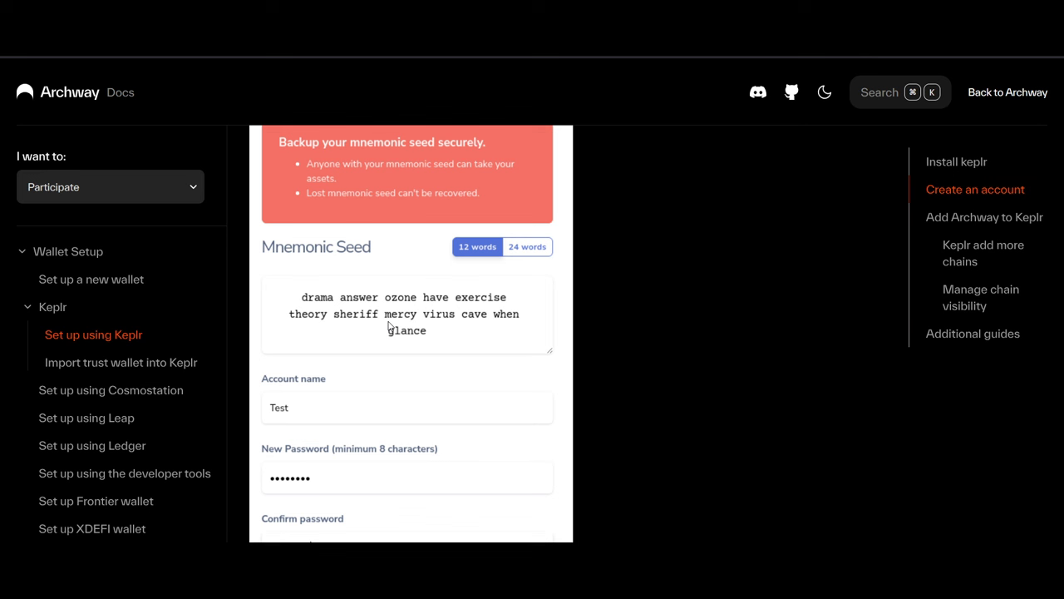
scroll(387, 326, down, 2)
scroll(387, 326, down, 3)
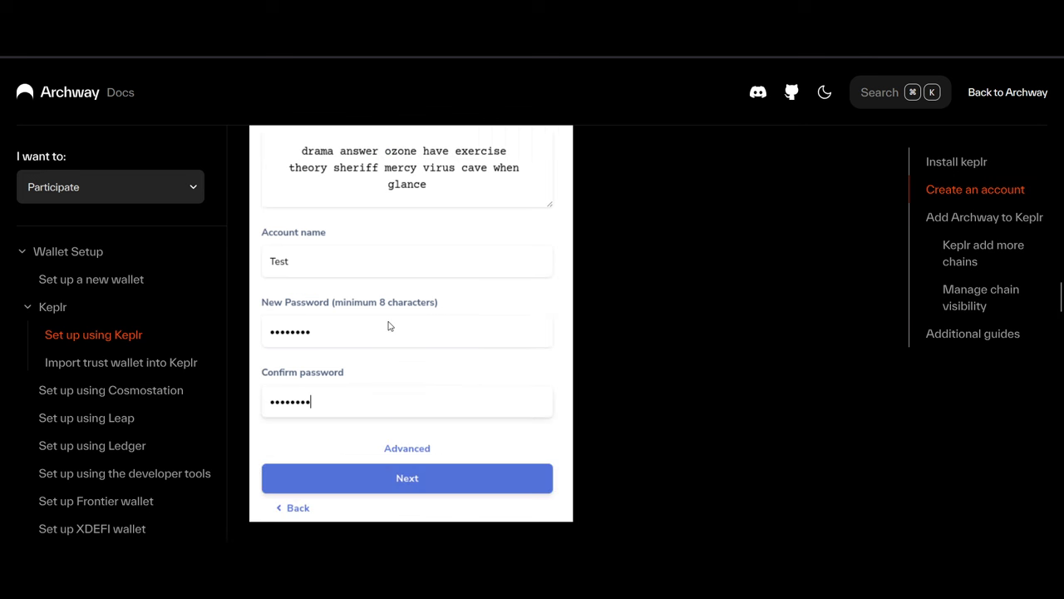
scroll(387, 326, up, 4)
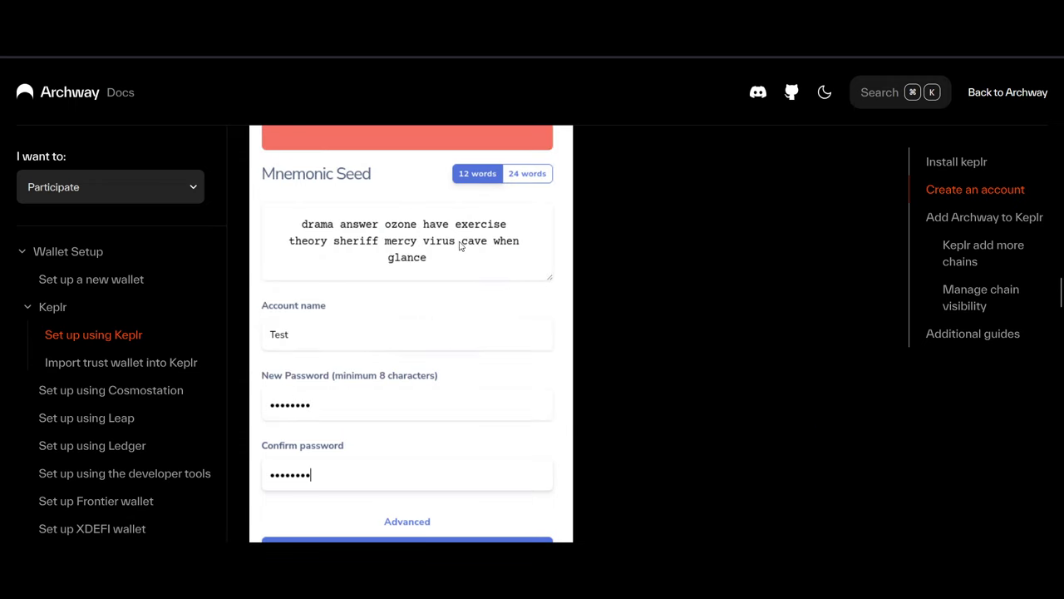
scroll(411, 349, down, 1)
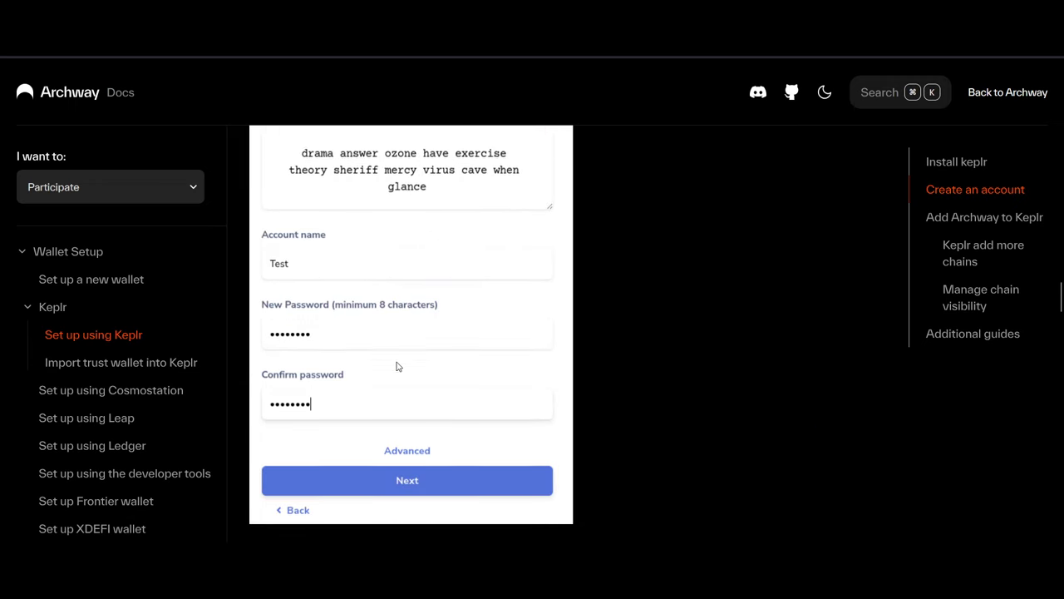
Scroll past steps 7–8, then return to step 6 on backing up the mnemonic seed
scroll(395, 364, down, 2)
scroll(371, 339, down, 2)
scroll(418, 301, down, 2)
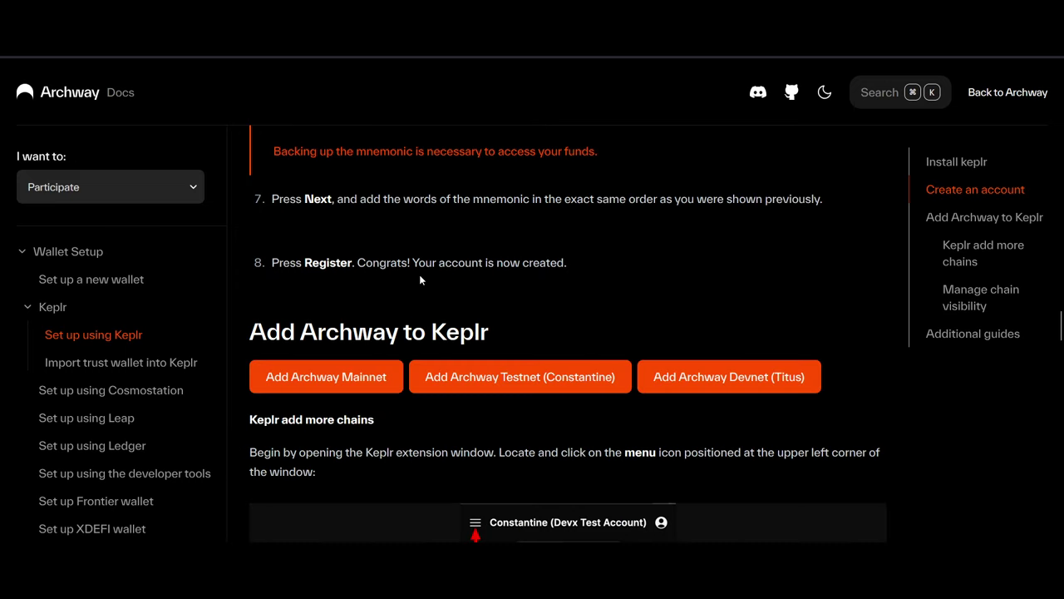
scroll(420, 274, up, 3)
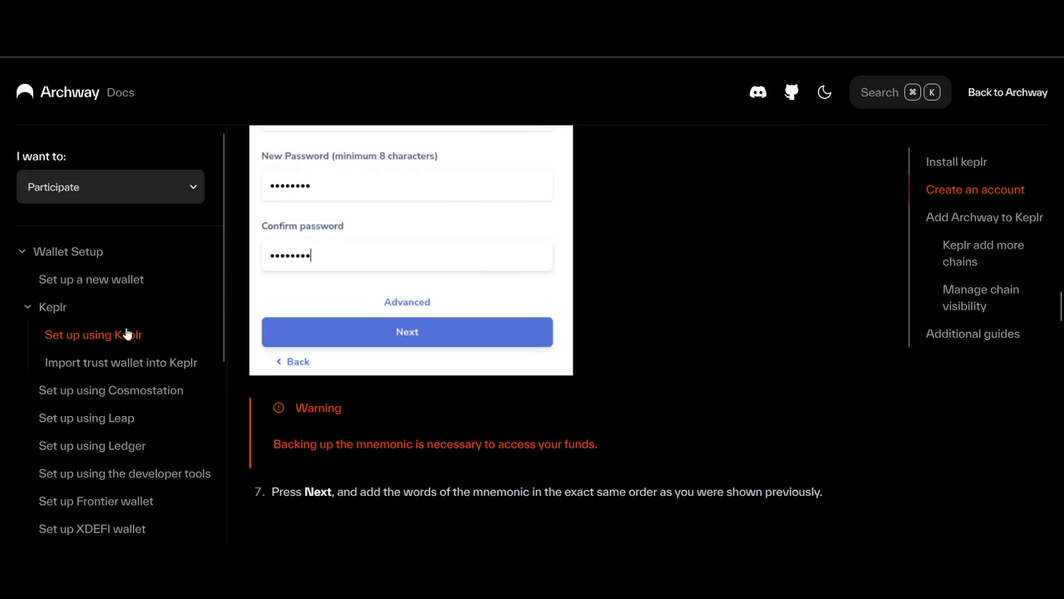
scroll(294, 329, up, 3)
scroll(446, 350, up, 1)
scroll(485, 420, up, 2)
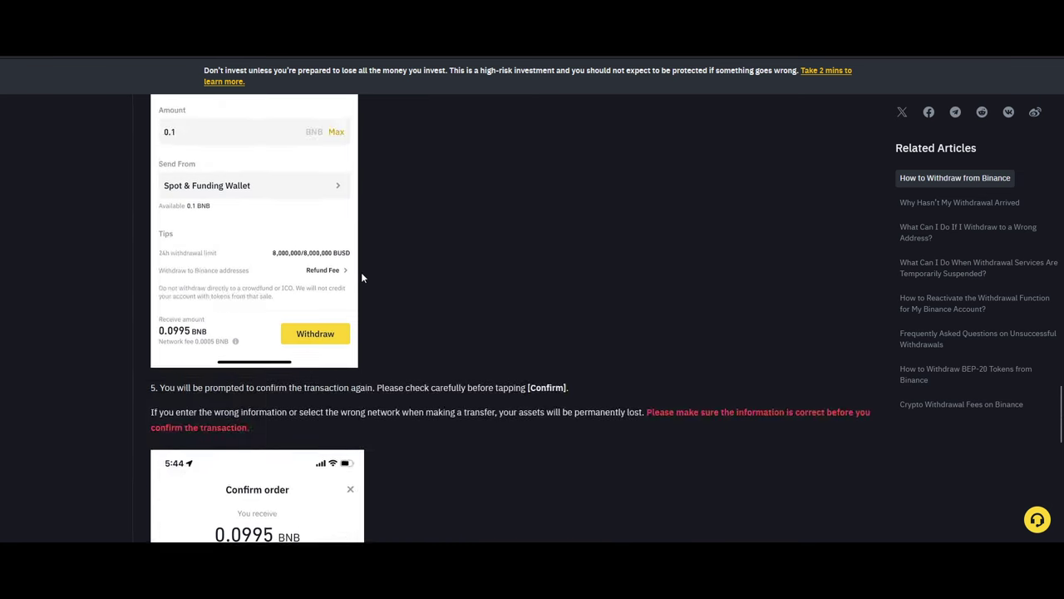
View step 4 and the Send BNB screenshot with network, amount and withdraw details
scroll(362, 277, up, 2)
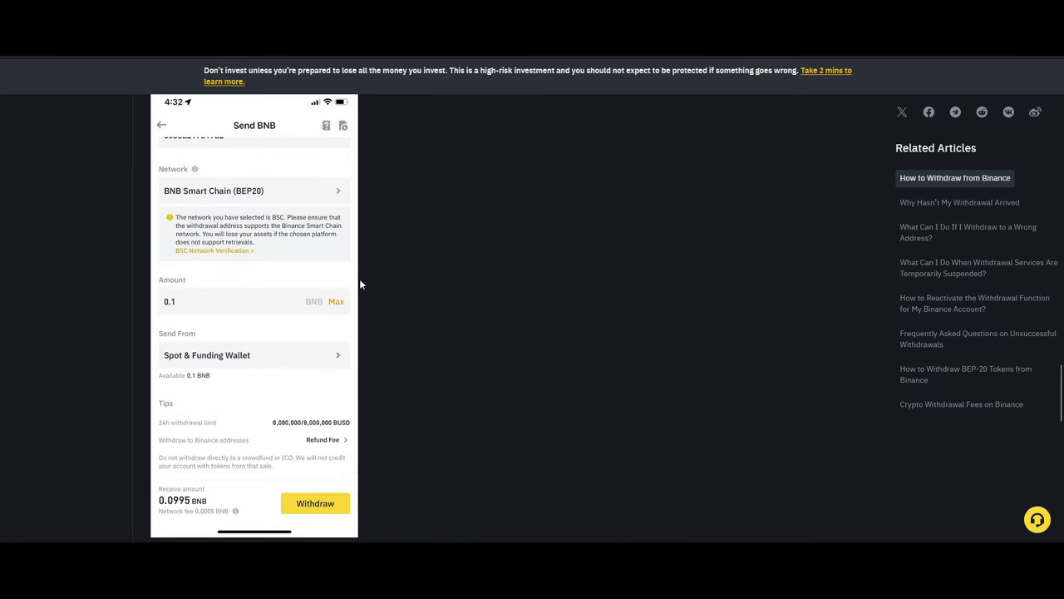
scroll(236, 215, up, 1)
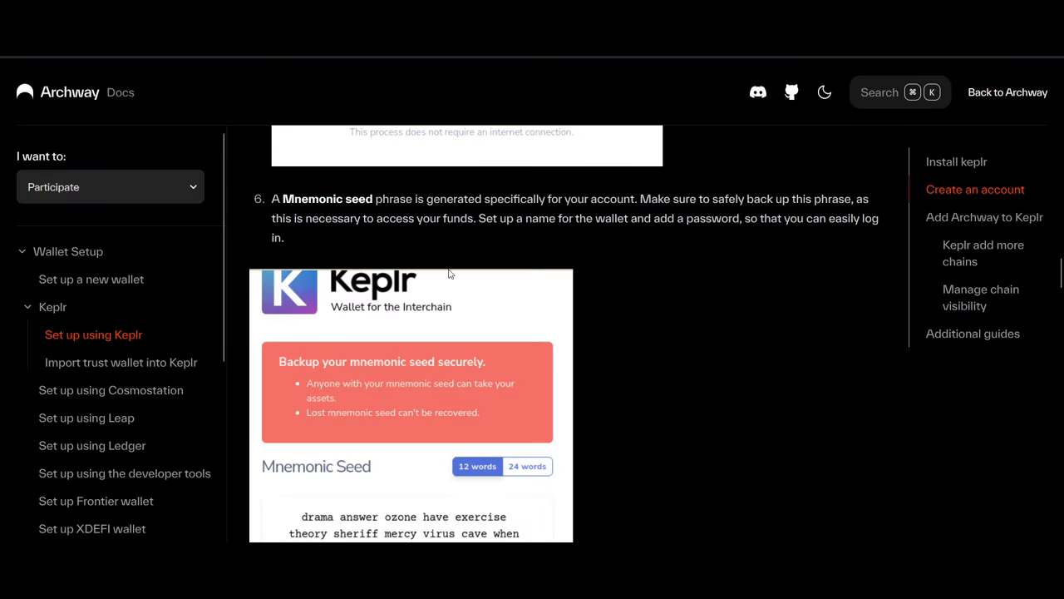
scroll(417, 297, down, 1)
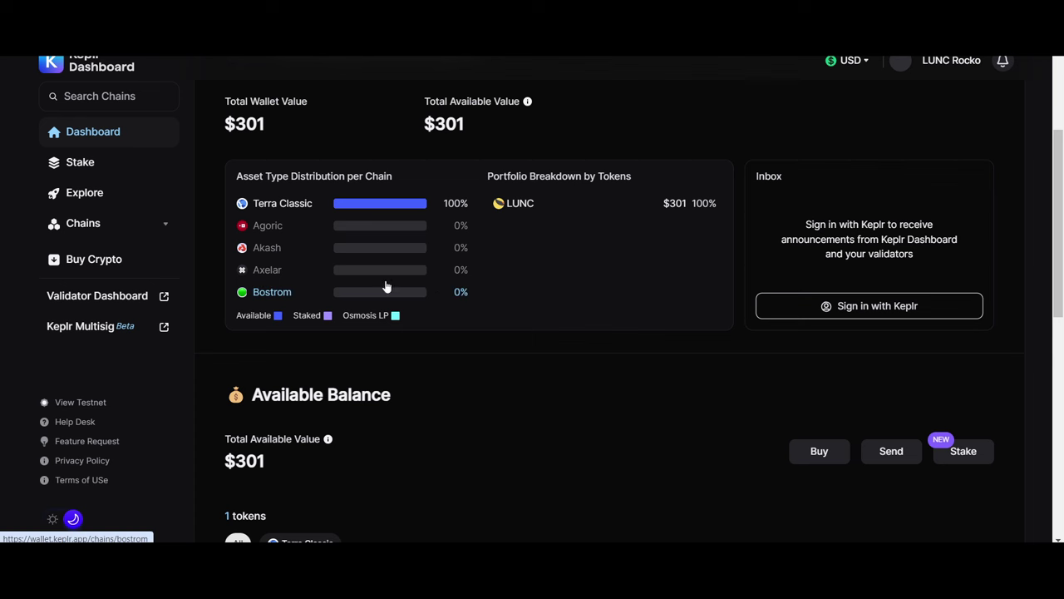
Start staking in the Stake to dialog and pick the Terra Classic chain
click(120, 158)
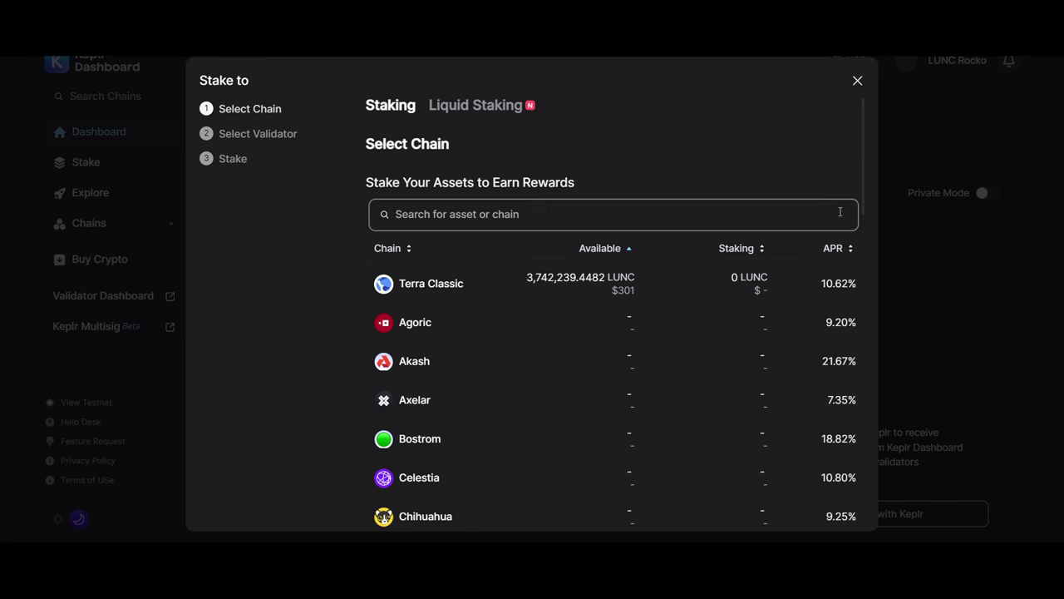
click(484, 295)
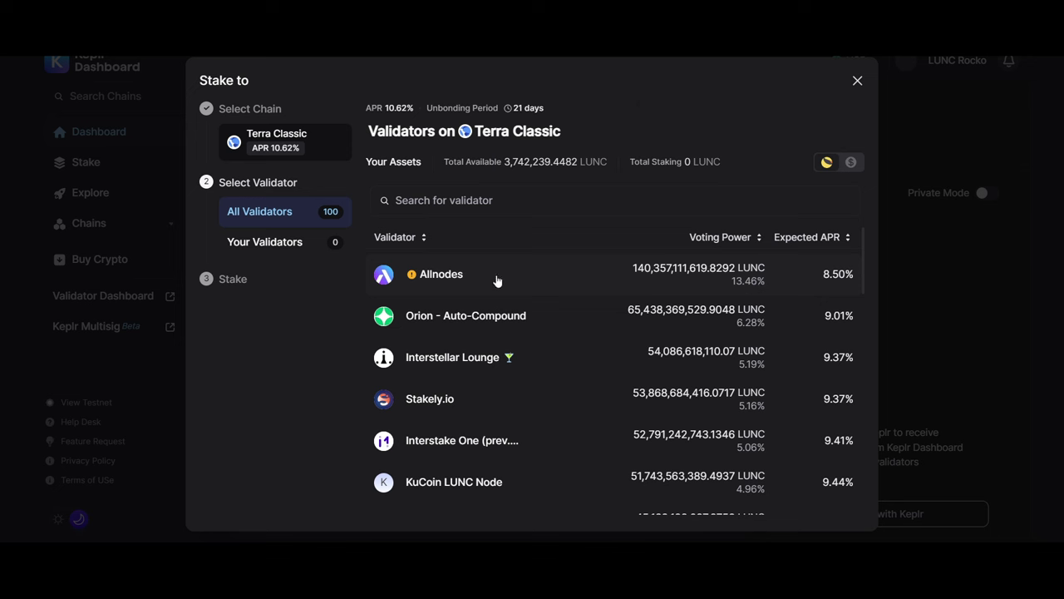
click(414, 279)
scroll(626, 317, down, 3)
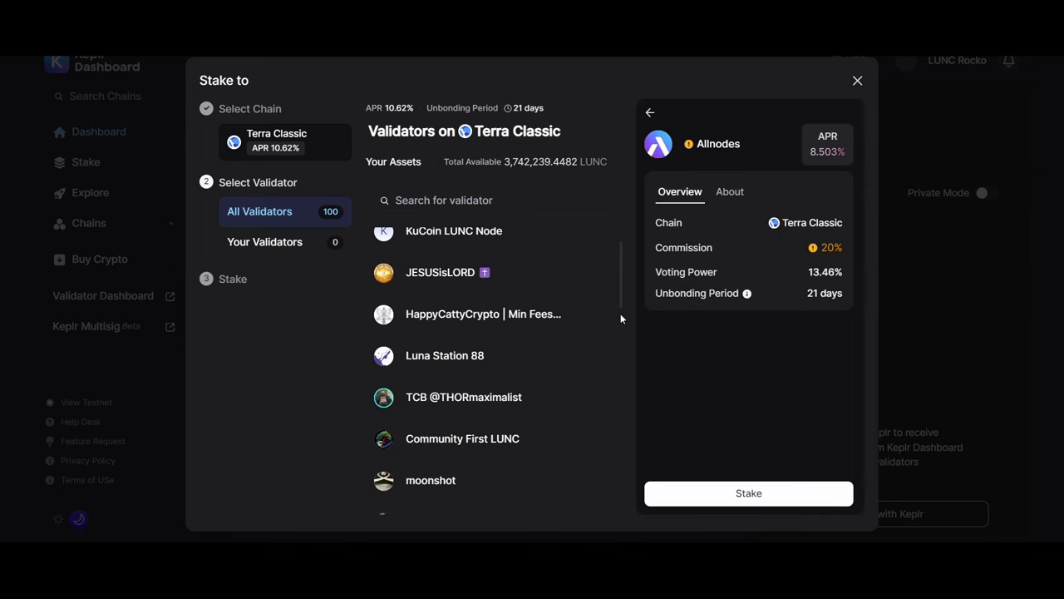
click(858, 81)
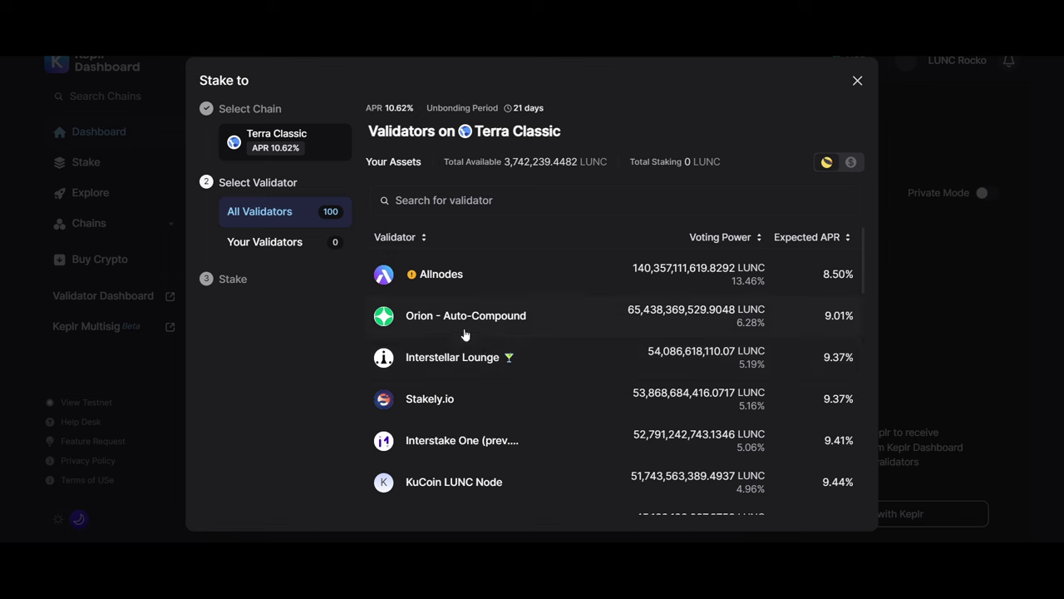
scroll(489, 329, down, 1)
scroll(509, 329, down, 1)
scroll(514, 348, down, 1)
scroll(523, 349, down, 2)
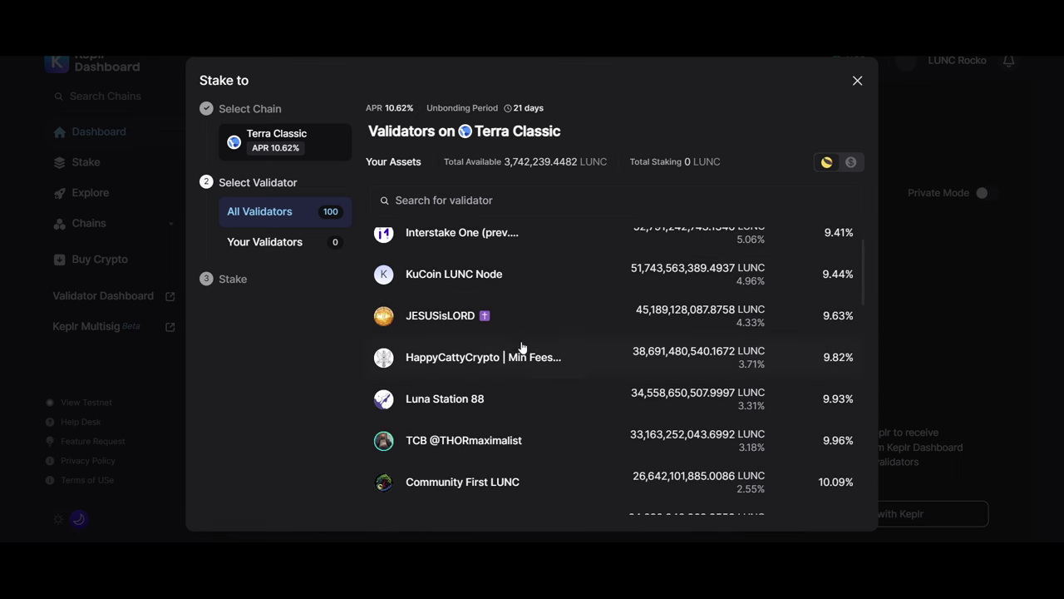
scroll(615, 401, down, 3)
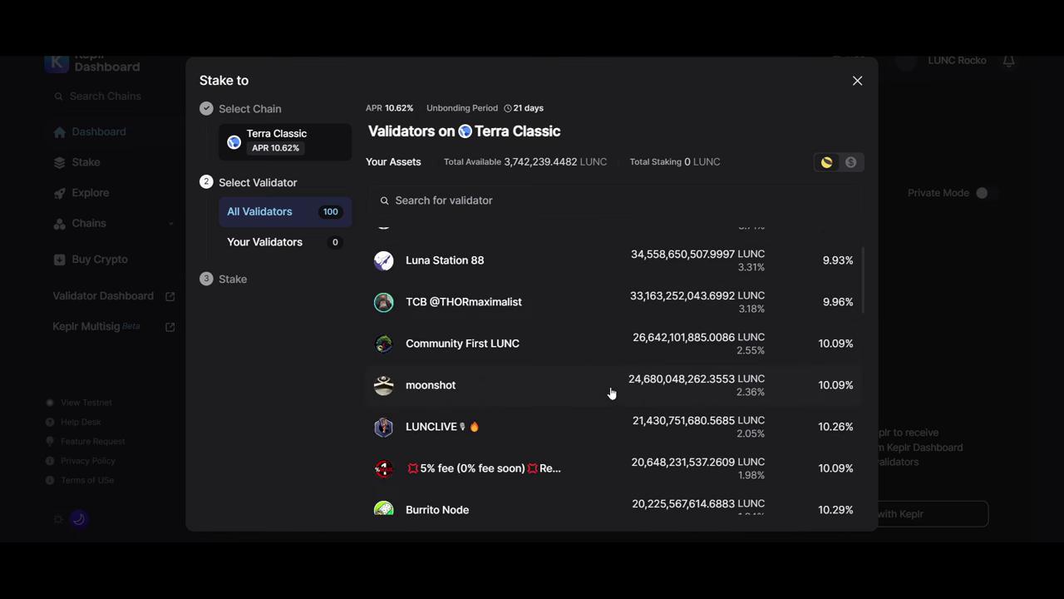
scroll(611, 391, down, 2)
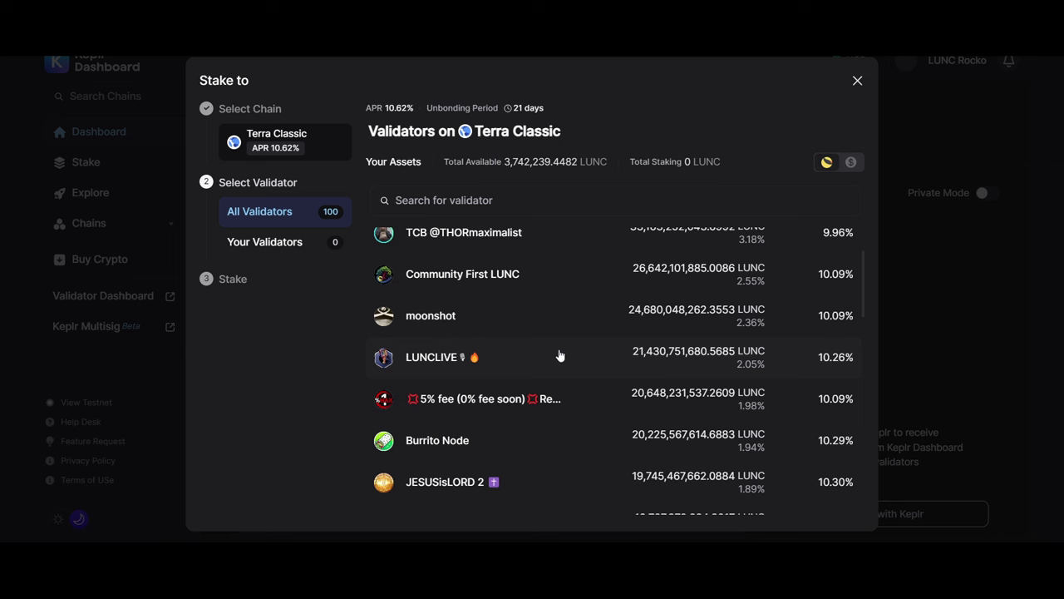
scroll(560, 355, down, 1)
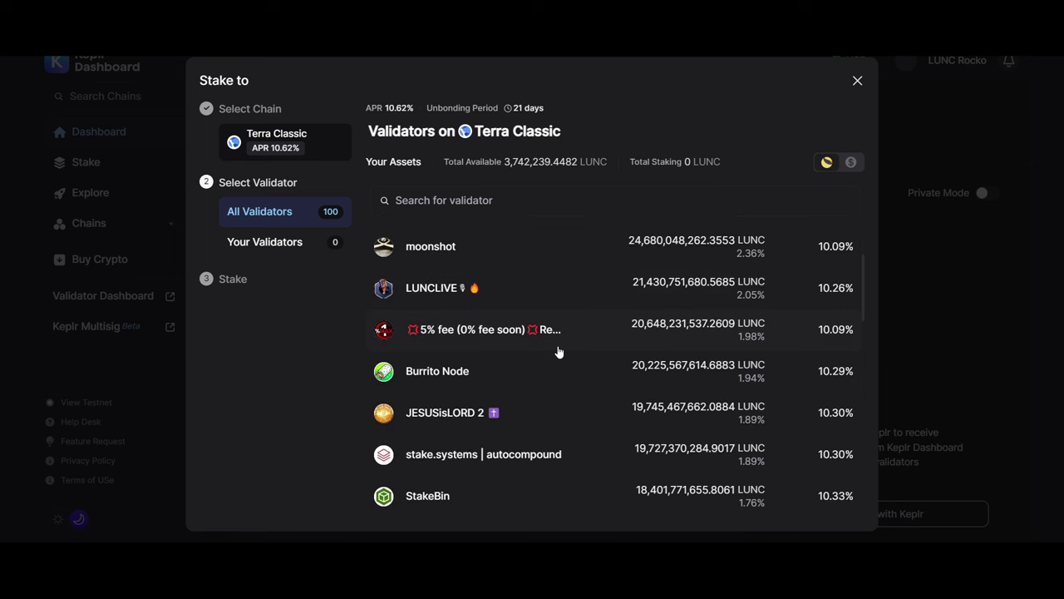
scroll(560, 352, down, 2)
scroll(559, 352, down, 1)
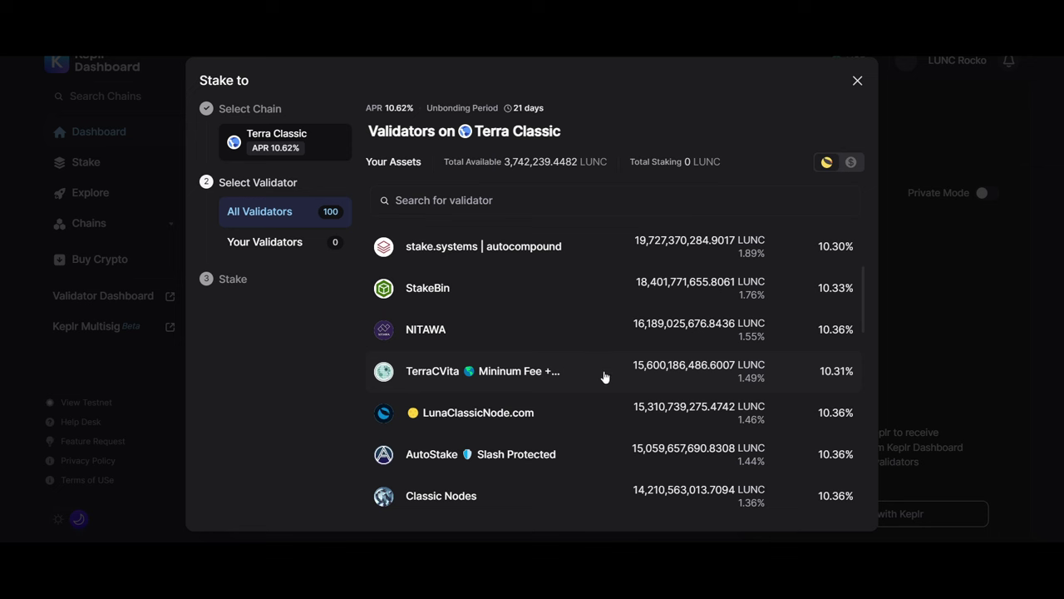
scroll(607, 370, up, 3)
scroll(608, 368, up, 3)
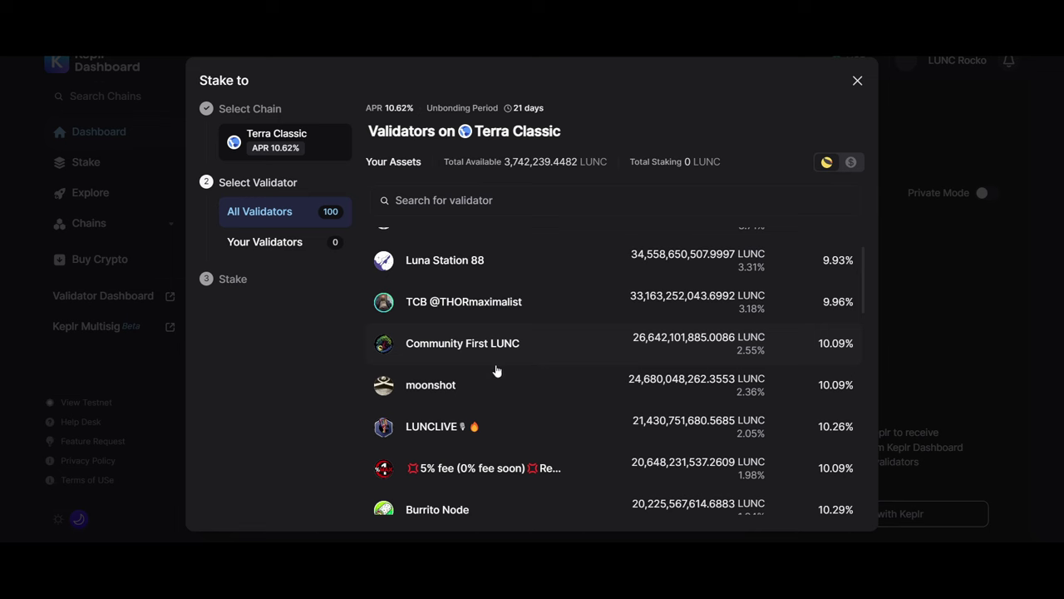
scroll(493, 436, down, 1)
scroll(486, 416, down, 1)
scroll(486, 419, up, 2)
scroll(479, 332, up, 1)
scroll(481, 348, up, 1)
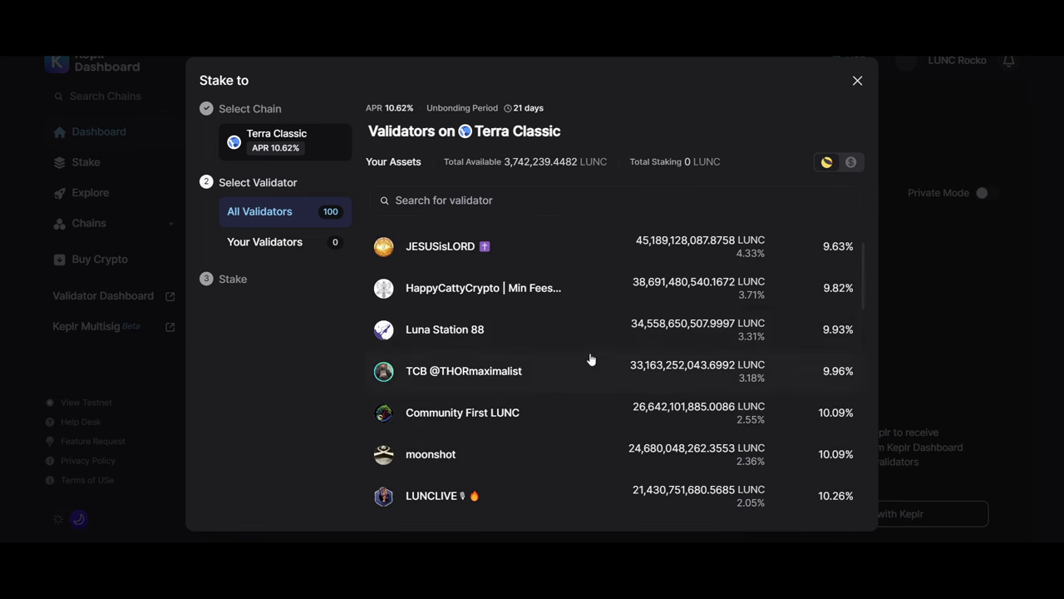
scroll(653, 395, down, 2)
scroll(653, 397, down, 2)
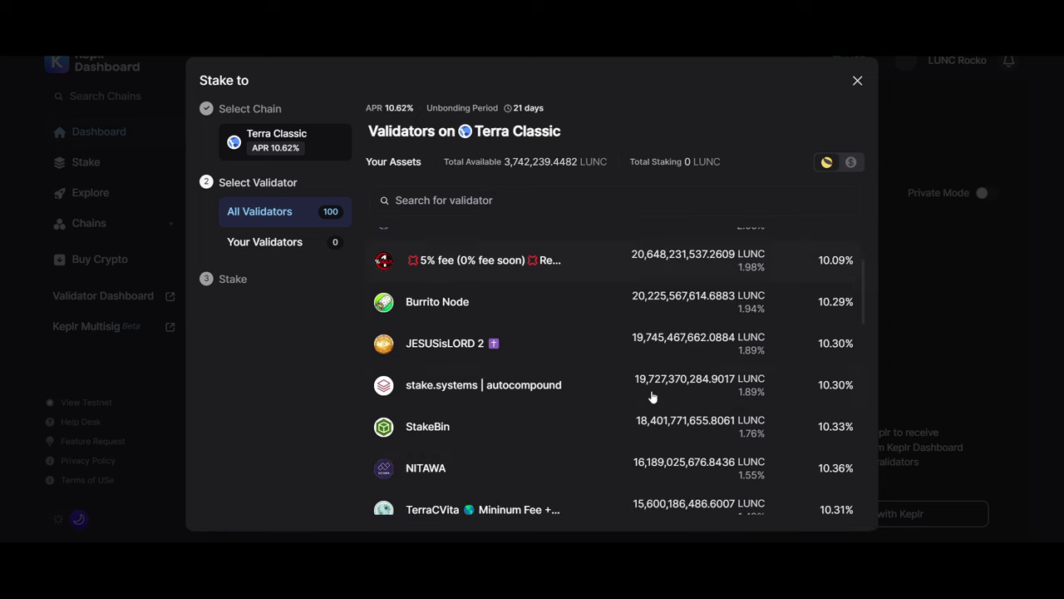
scroll(653, 395, down, 2)
scroll(652, 391, down, 2)
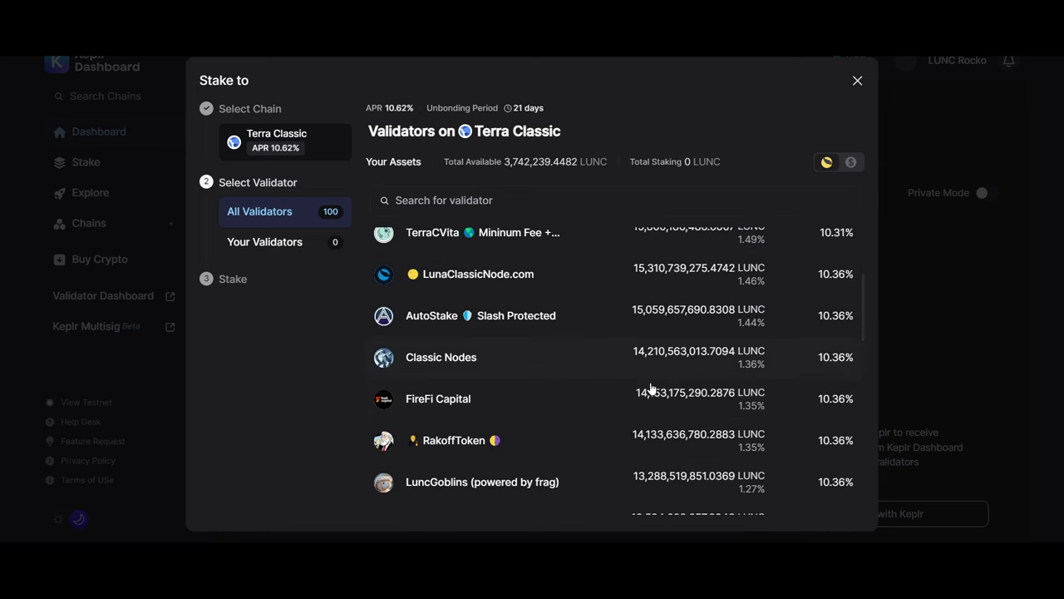
scroll(651, 388, down, 1)
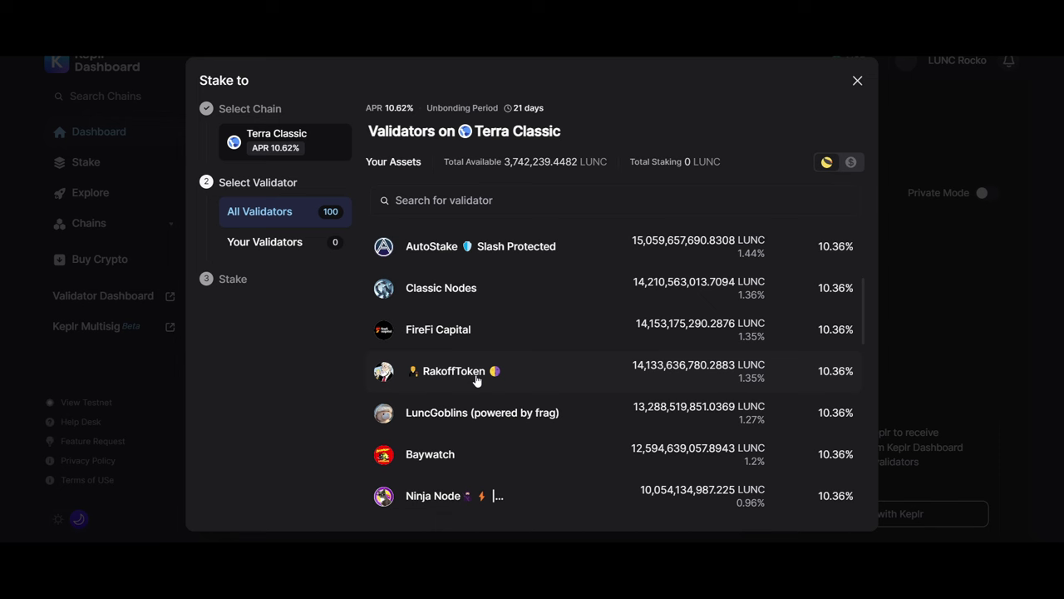
Browse the Terra Classic validators down to LuncGoblins, Baywatch and Ninja Node at 10.36% APR
scroll(815, 371, up, 5)
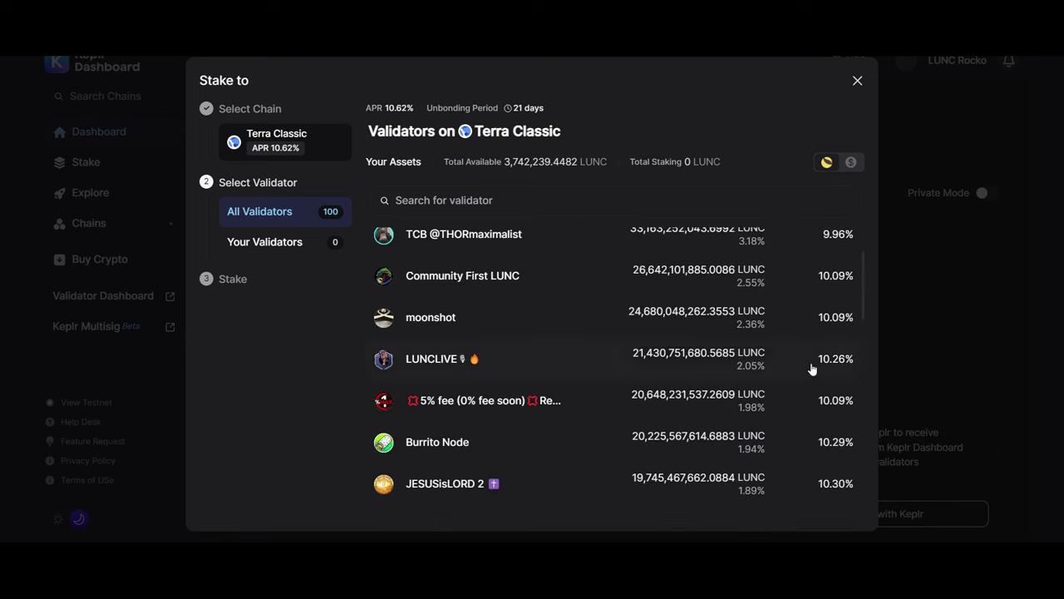
scroll(812, 370, up, 5)
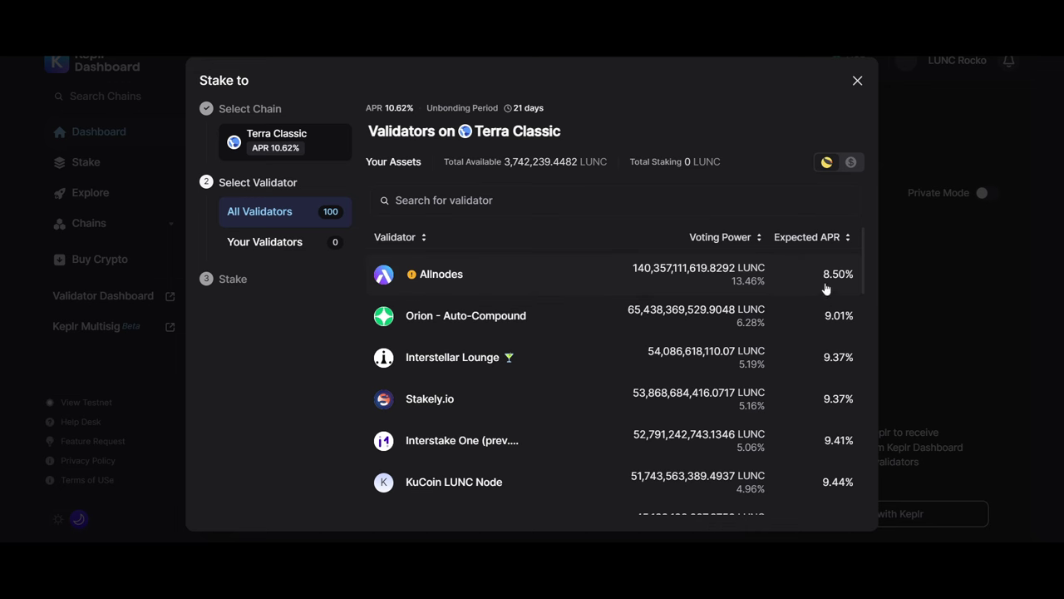
scroll(803, 286, down, 2)
scroll(796, 291, down, 5)
scroll(801, 325, down, 3)
scroll(786, 349, down, 3)
scroll(778, 399, down, 5)
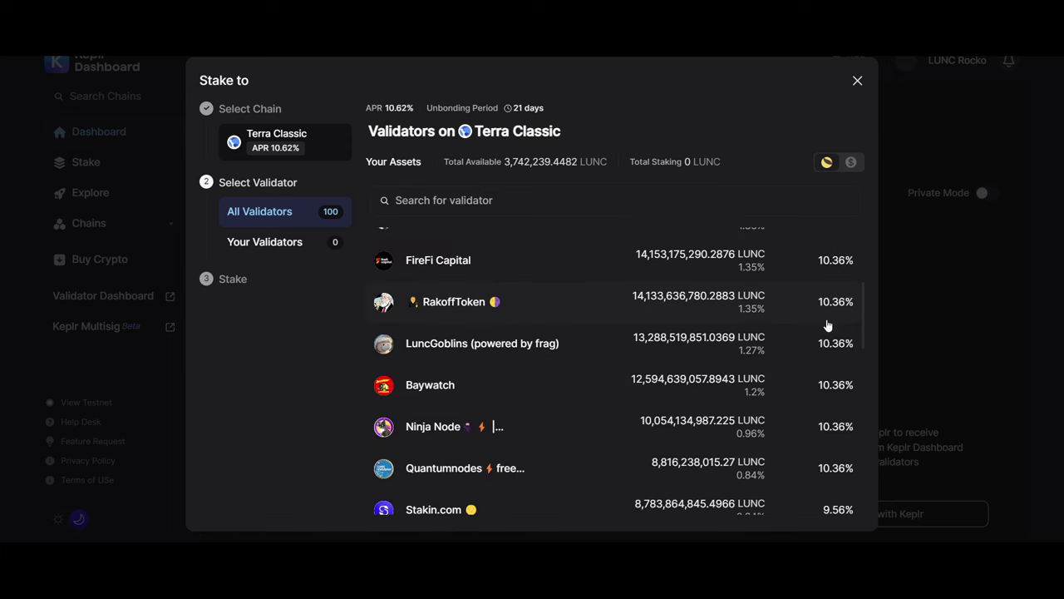
scroll(827, 324, up, 5)
scroll(827, 324, up, 10)
scroll(828, 291, down, 5)
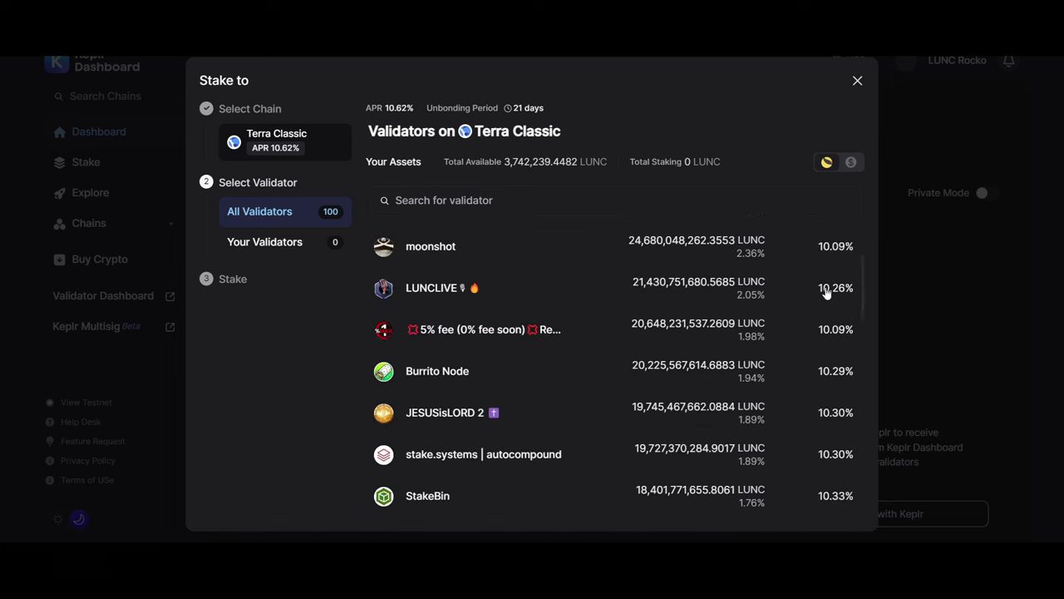
scroll(828, 295, down, 5)
scroll(823, 308, down, 3)
scroll(632, 325, down, 2)
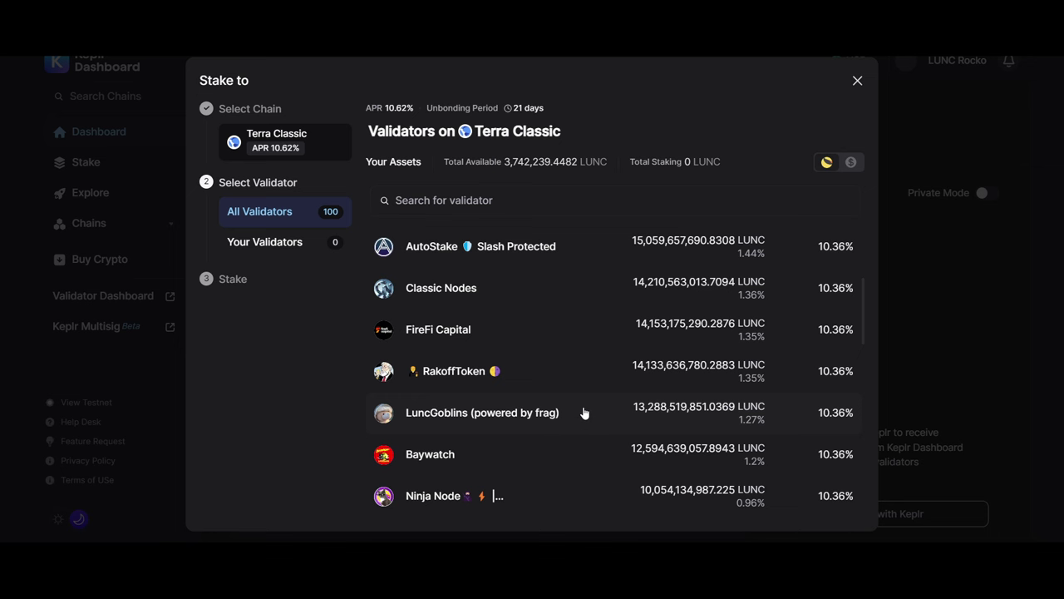
Open RakoffToken's validator details and check its 2.5% commission
click(513, 385)
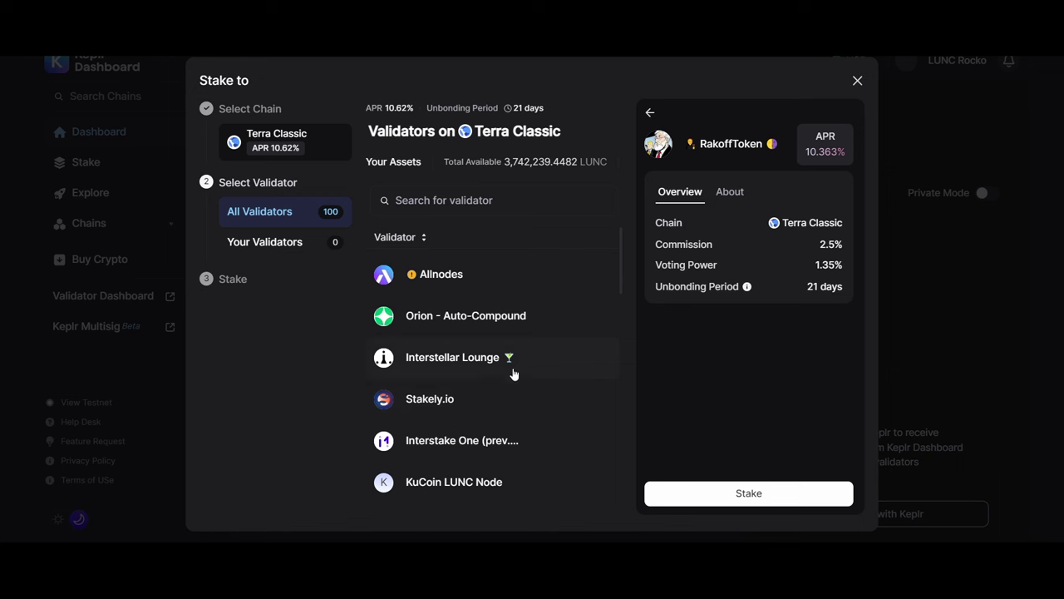
mouse_move(822, 250)
mouse_down()
mouse_move(840, 256)
mouse_move(843, 287)
mouse_up()
click(816, 264)
Stake 1742231.242937 LUNC with RakoffToken, changing the max amount's leading 3 to 1
click(784, 495)
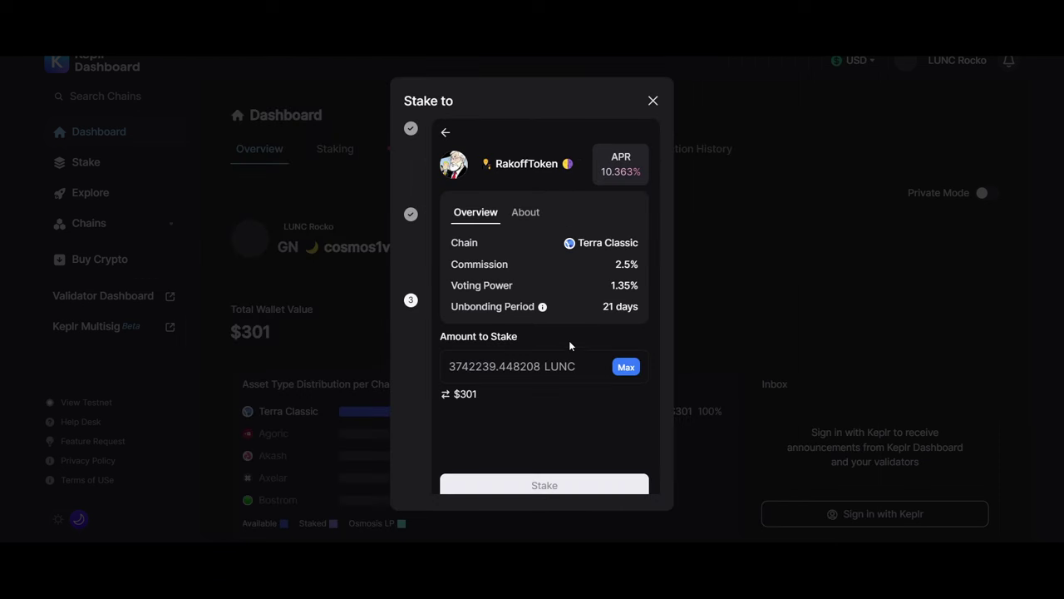
click(625, 369)
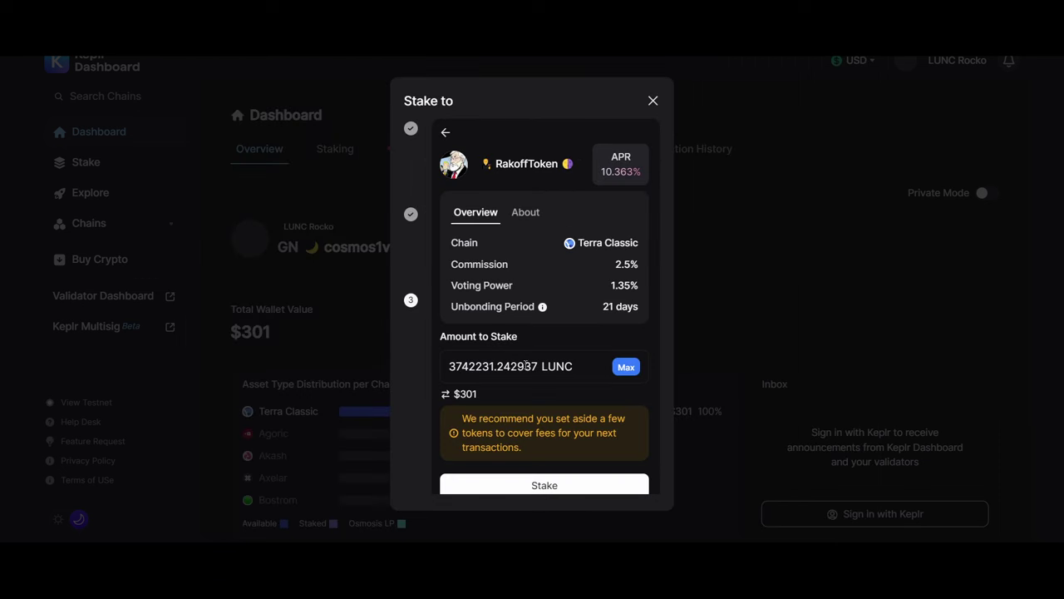
click(452, 366)
key(BackSpace)
text(1)
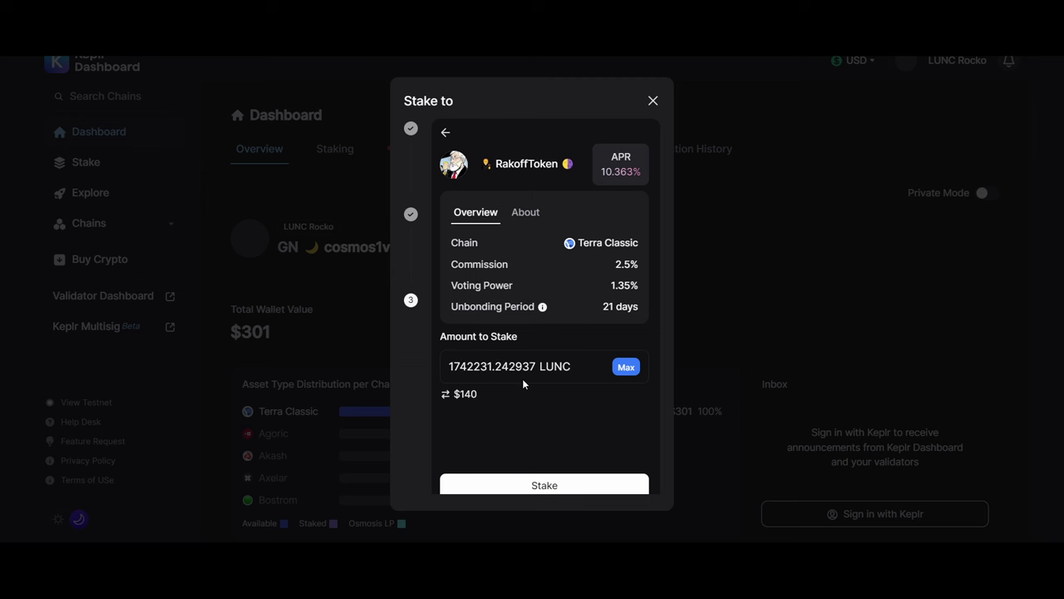
scroll(535, 466, down, 1)
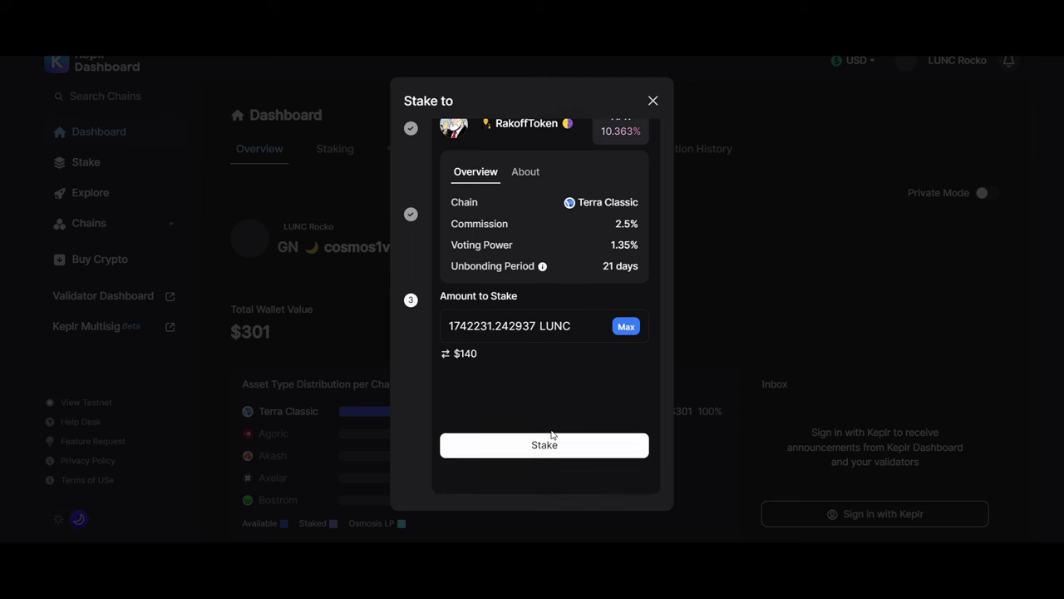
click(547, 447)
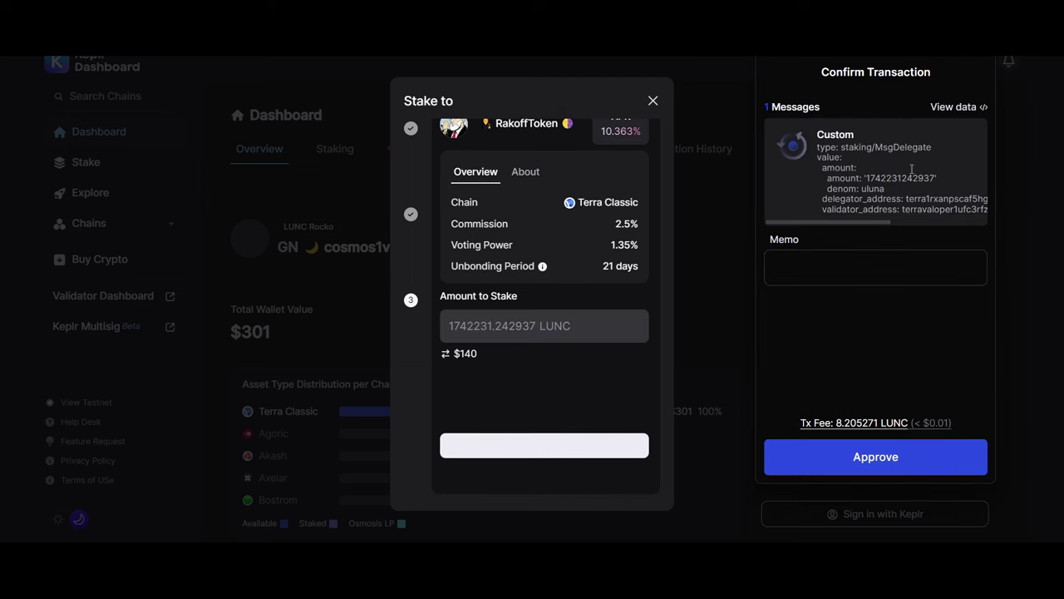
Approve the delegation and confirm the dashboard shows $140 staked and $161 available
click(872, 467)
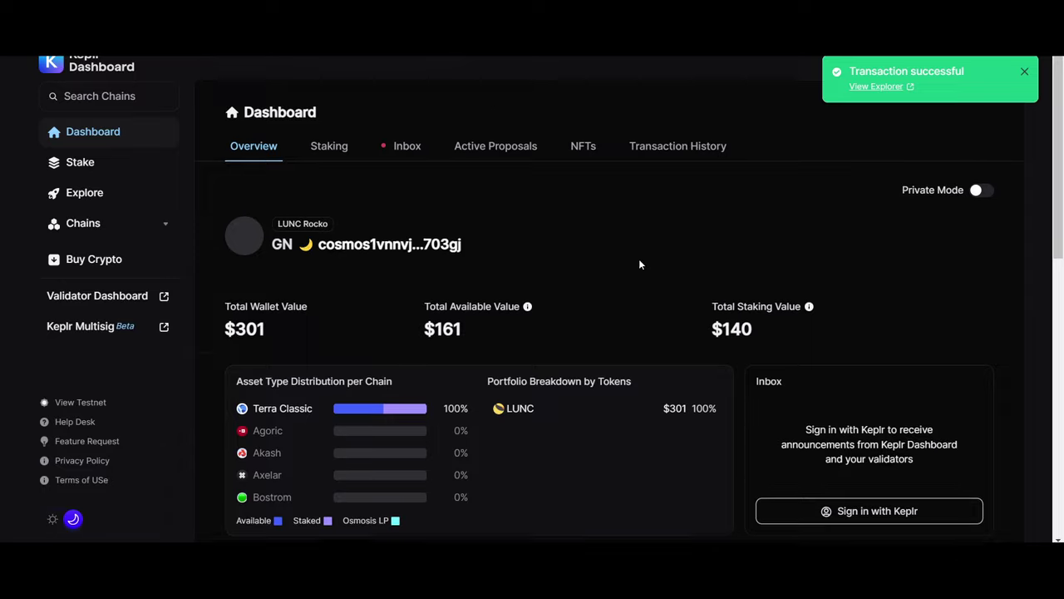
scroll(637, 259, down, 3)
scroll(637, 260, down, 2)
scroll(634, 266, down, 1)
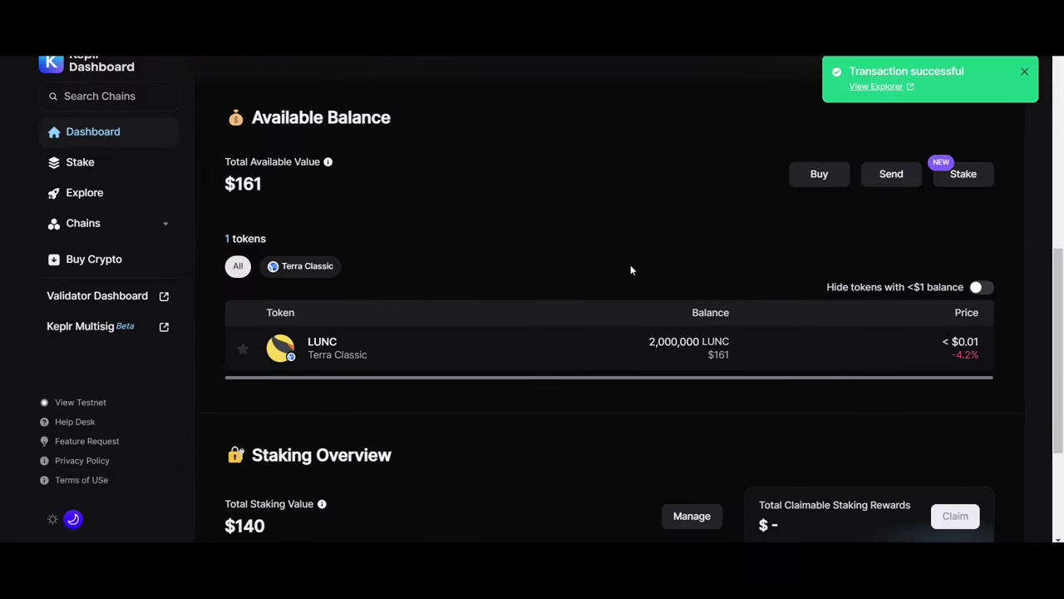
scroll(630, 269, down, 2)
scroll(630, 270, up, 3)
scroll(631, 270, up, 2)
scroll(631, 269, up, 1)
scroll(630, 270, down, 2)
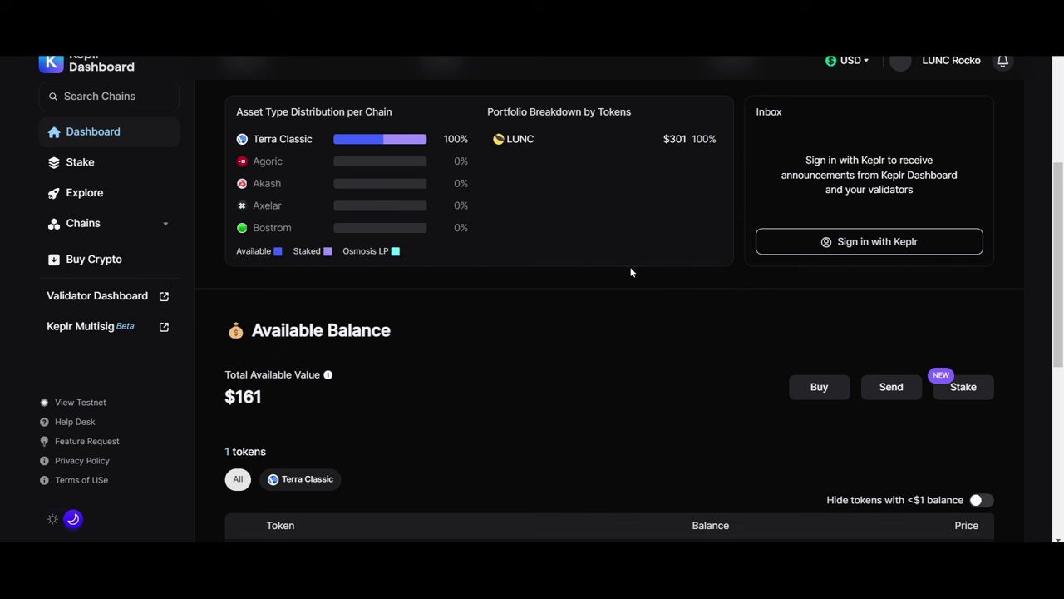
scroll(358, 266, down, 1)
scroll(329, 305, up, 2)
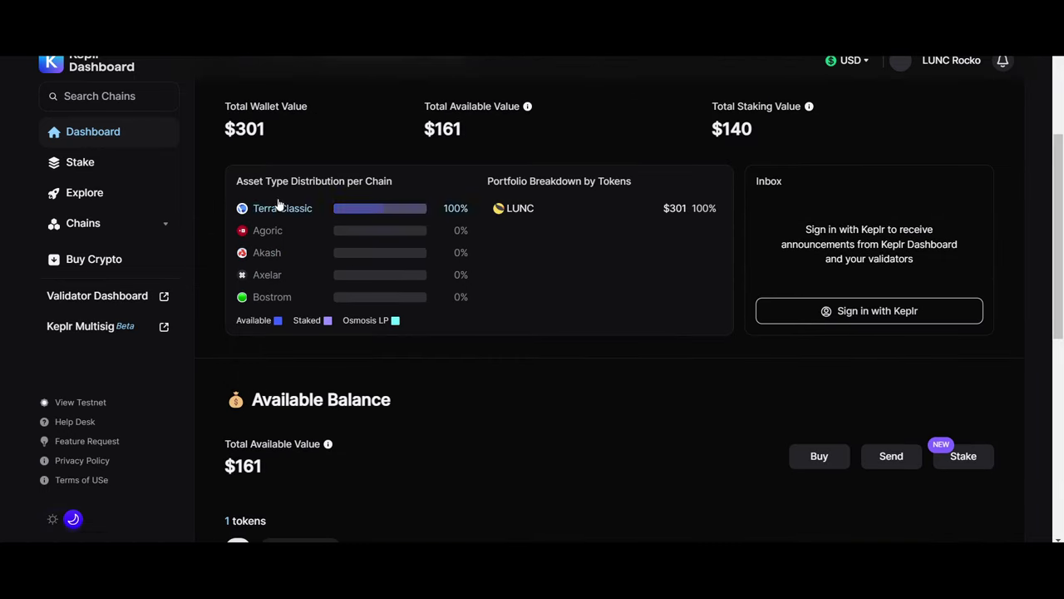
Confirm under Terra Classic's Your Validators that RakoffToken holds 1,742,231.2429 staked LUNC
click(90, 163)
click(554, 294)
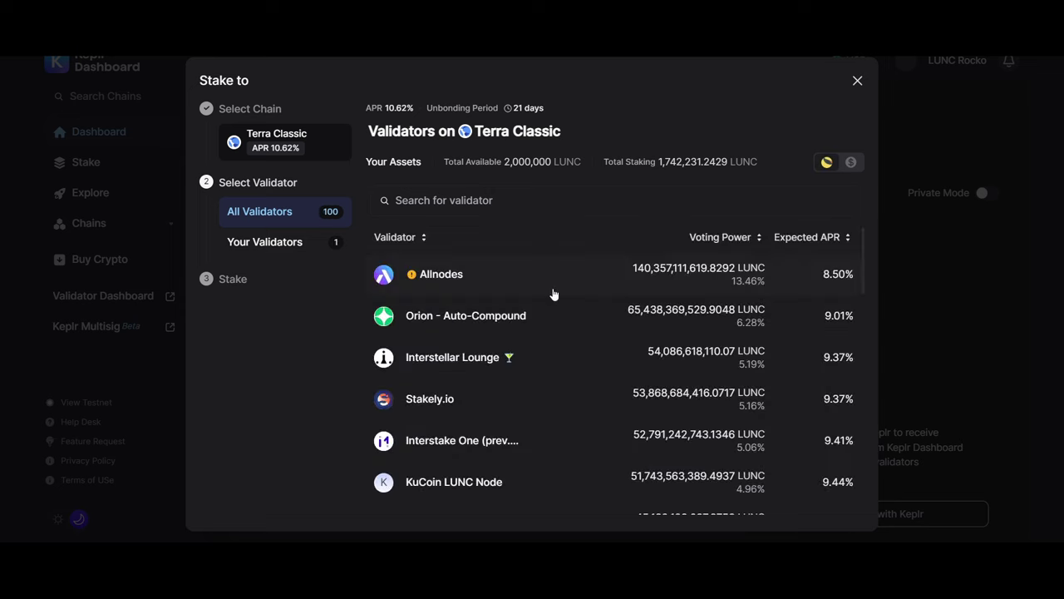
scroll(553, 294, down, 1)
scroll(515, 333, down, 2)
click(297, 241)
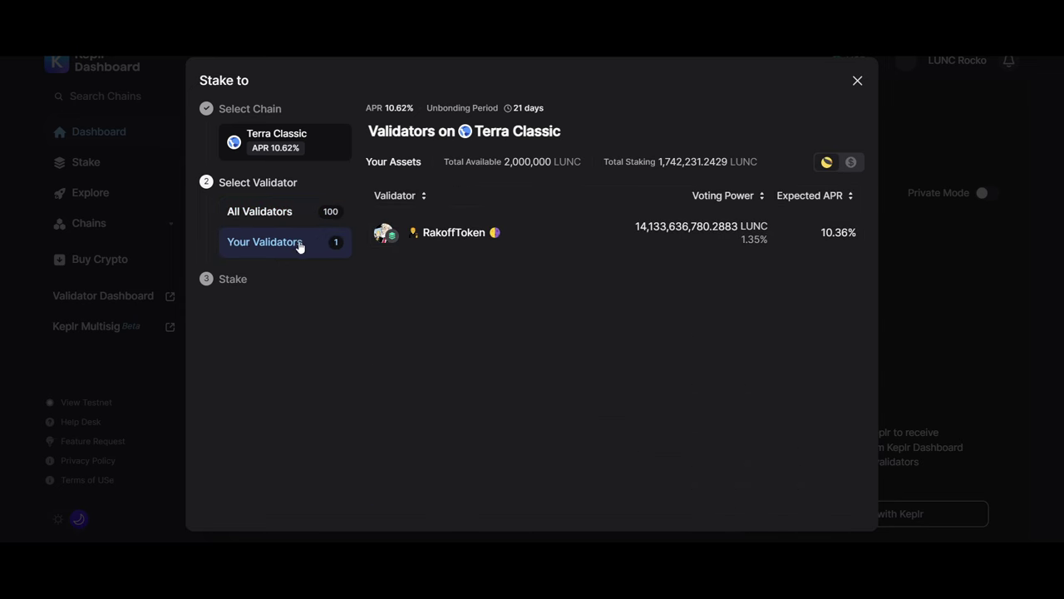
click(689, 226)
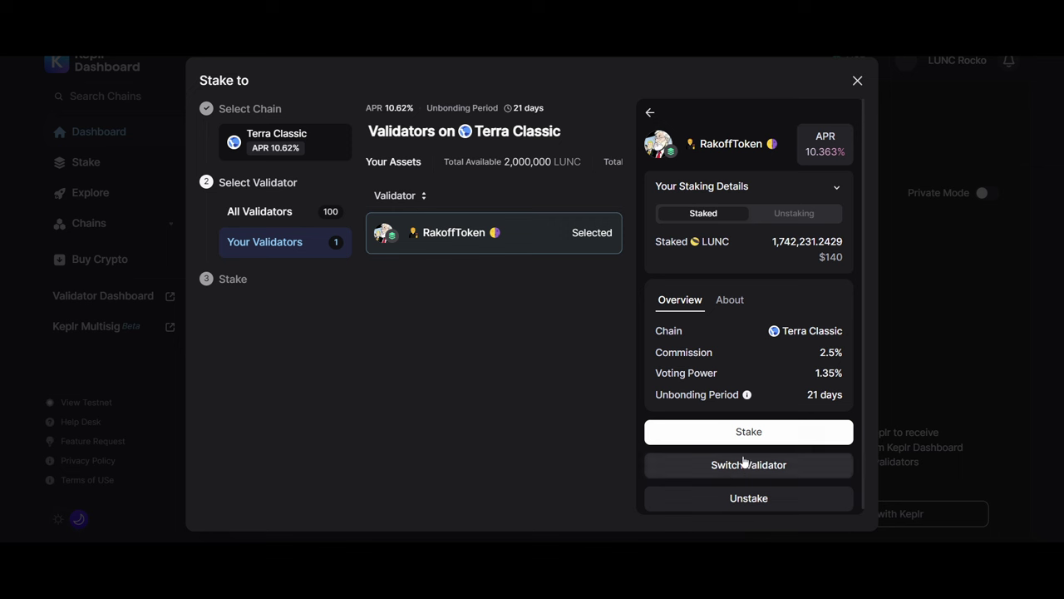
scroll(745, 456, down, 1)
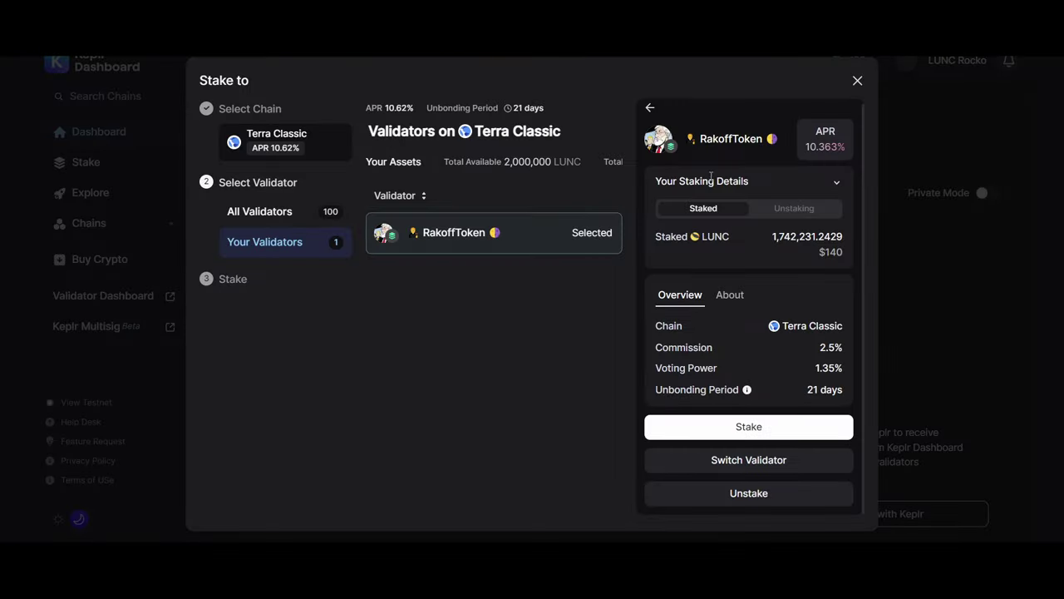
click(295, 181)
Show All Validators, then review the Excel input values in E4 through E7
click(281, 212)
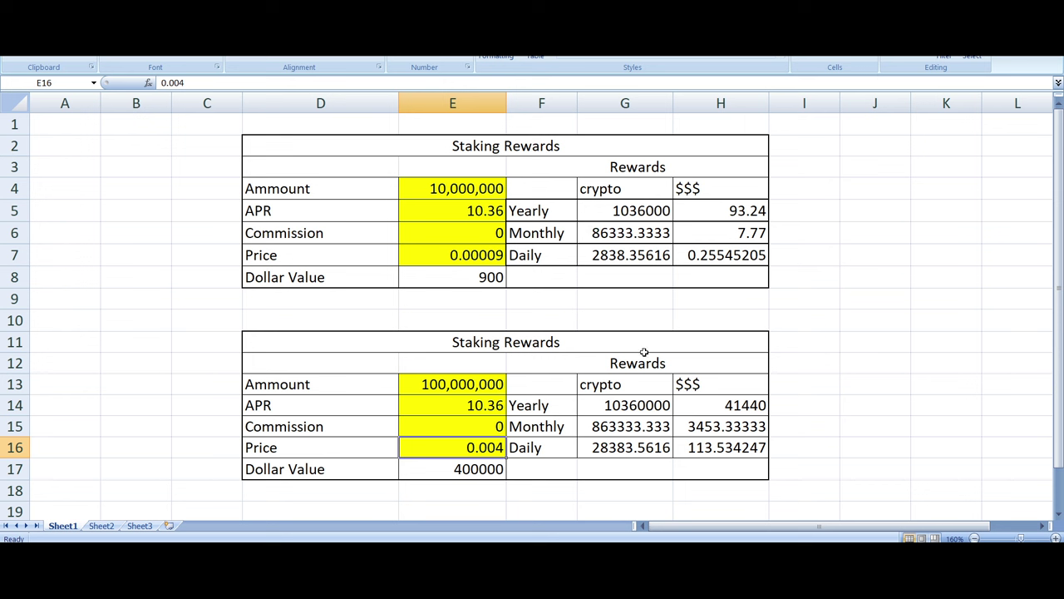
click(471, 189)
drag(470, 189, 474, 255)
click(471, 186)
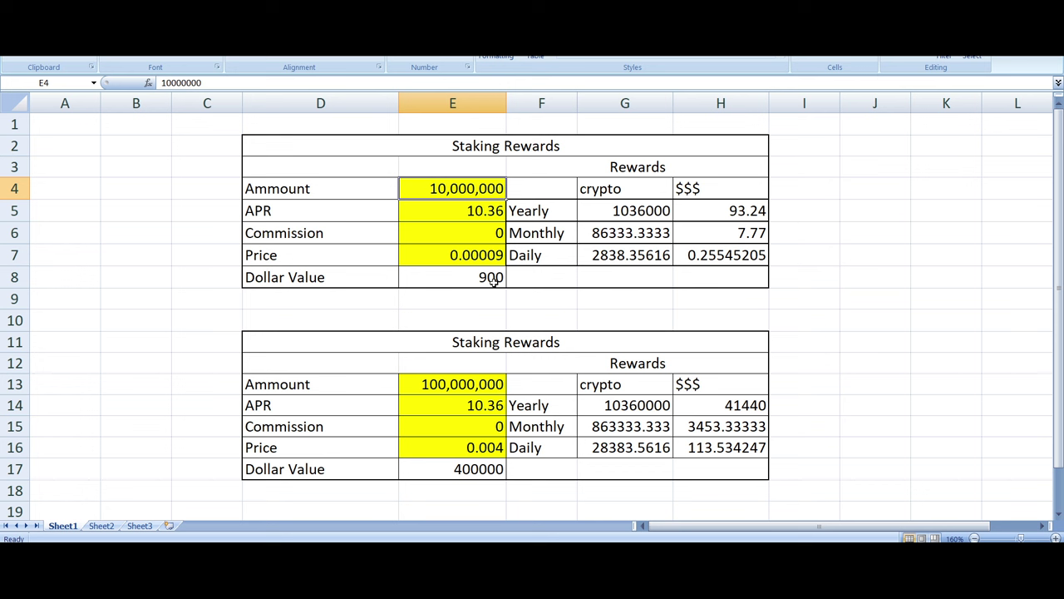
Inspect the yearly reward formulas in G5 and H5 and the daily dollar formula in H7
click(653, 214)
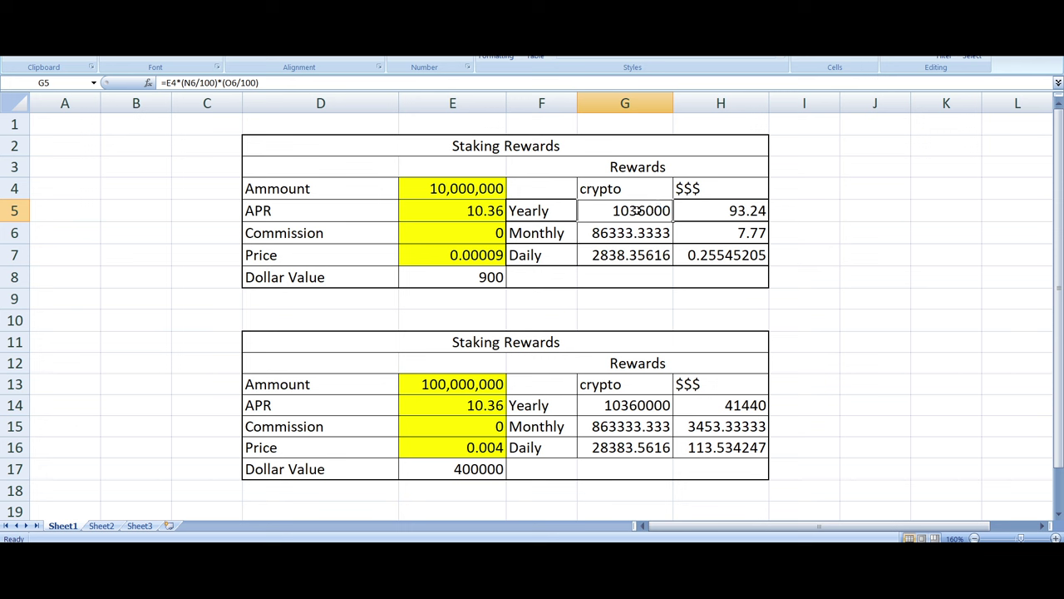
click(731, 217)
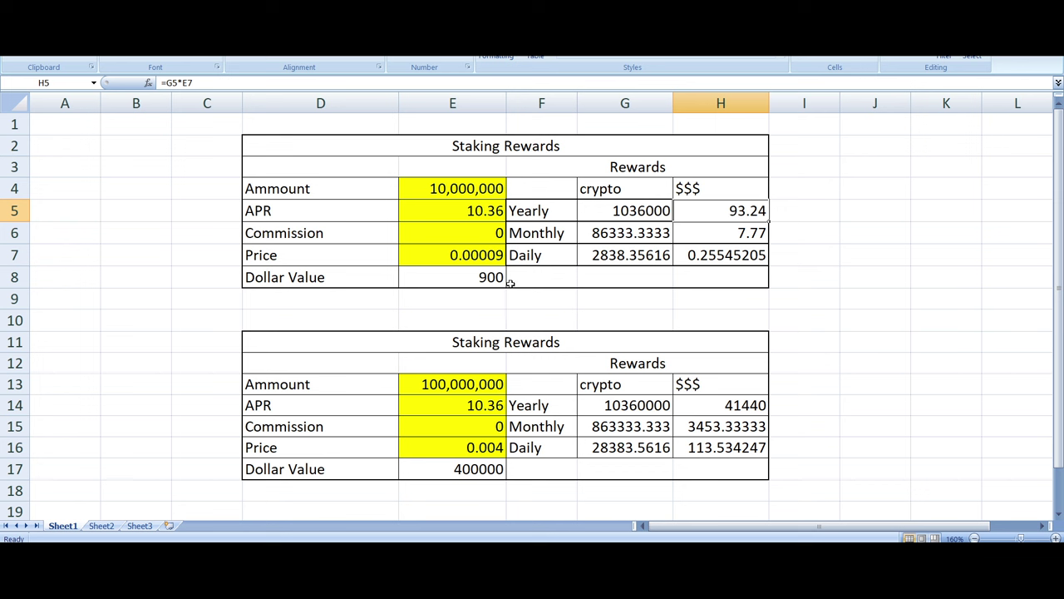
click(728, 258)
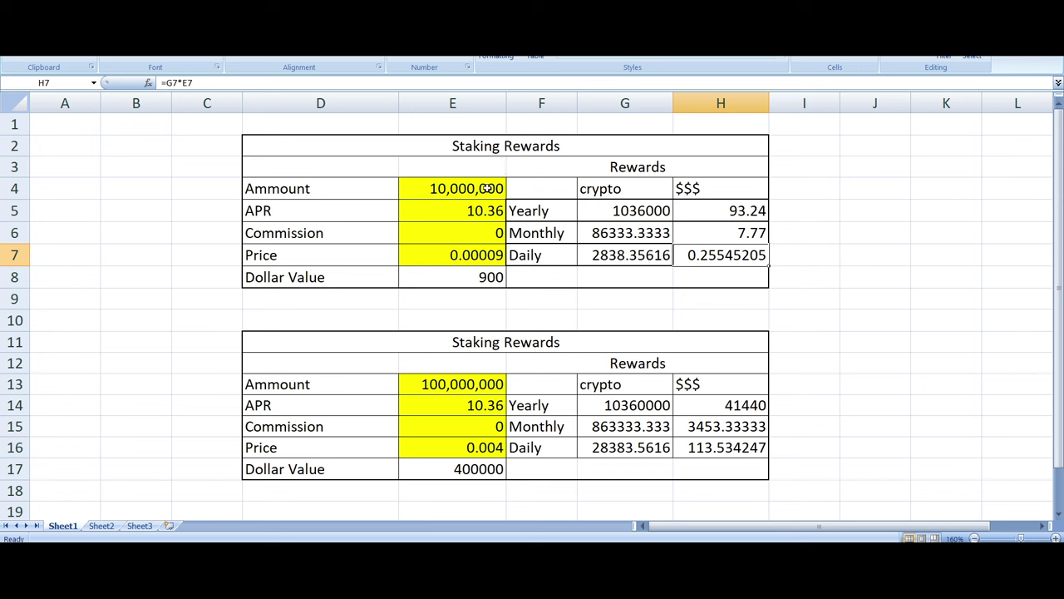
Change the first table's staked amount from 10,000,000 to 100,000,000 LUNC
double_click(490, 189)
text(00)
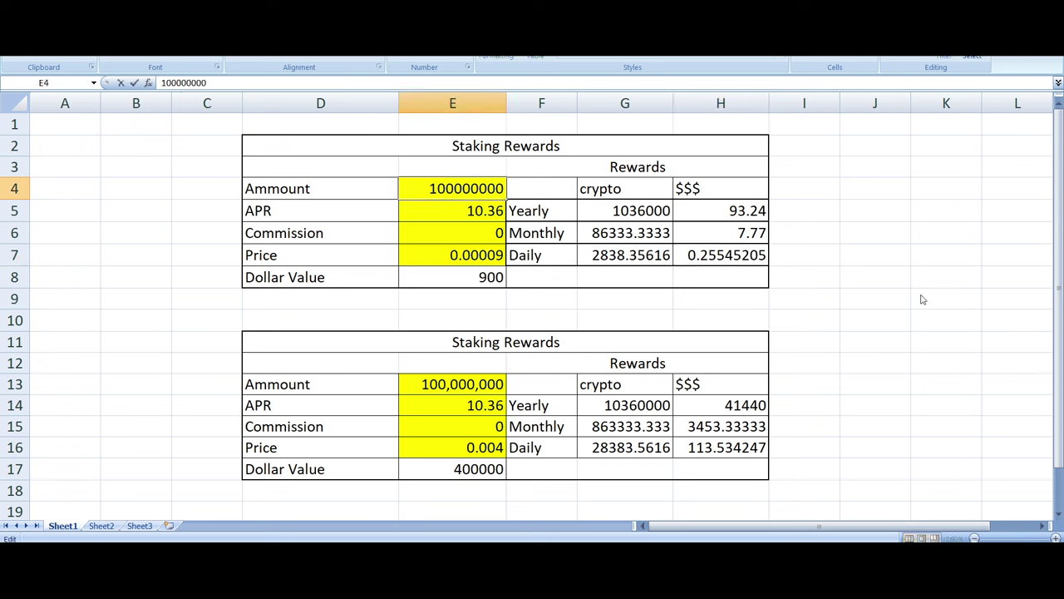
click(908, 281)
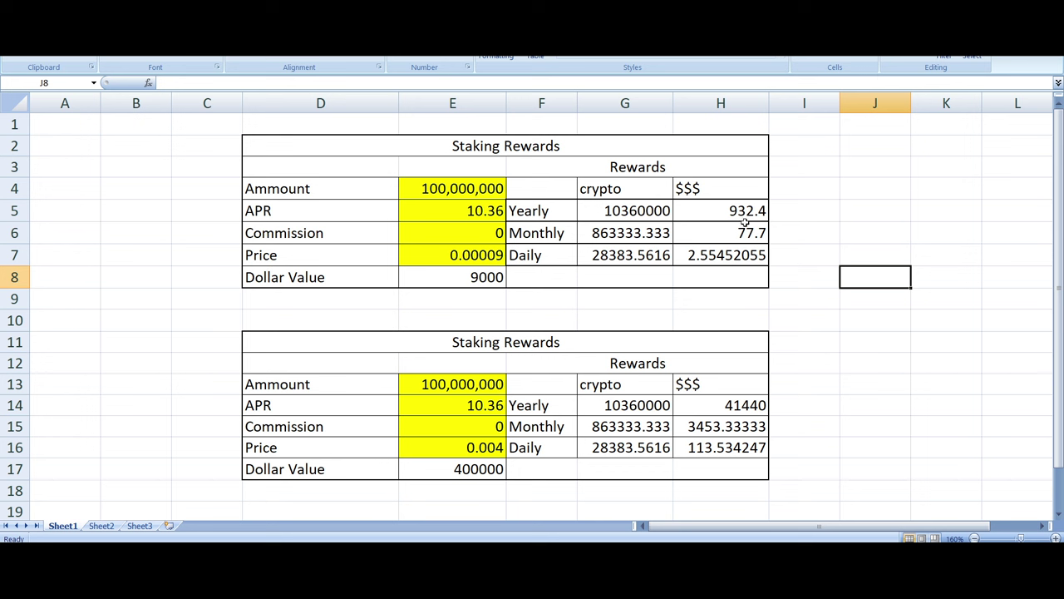
Review the dollar reward results, then the second table's staked amount and 0.004 price
drag(749, 209, 750, 252)
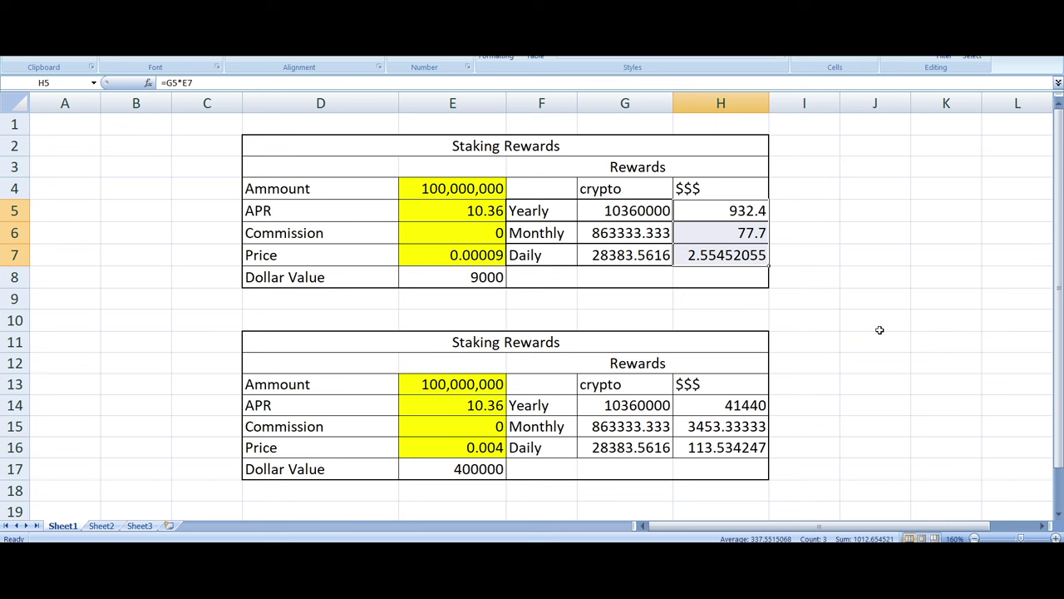
click(665, 272)
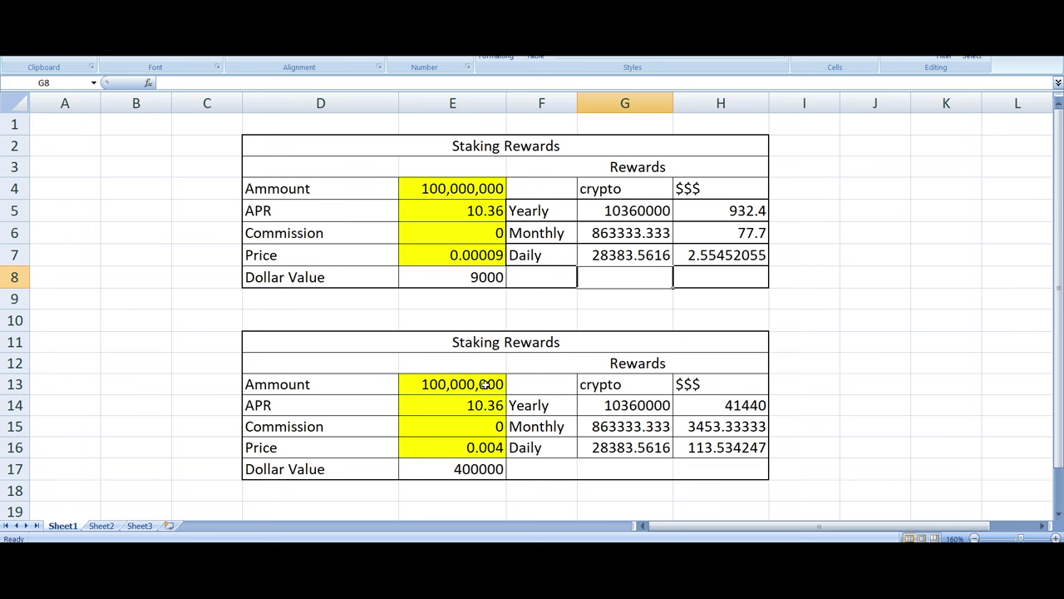
click(486, 384)
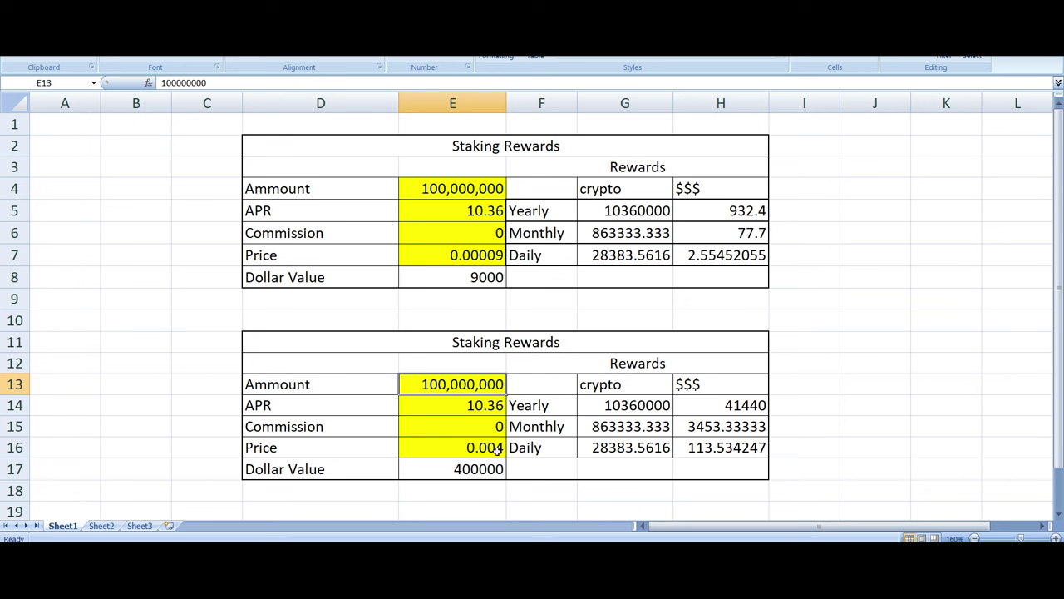
click(491, 448)
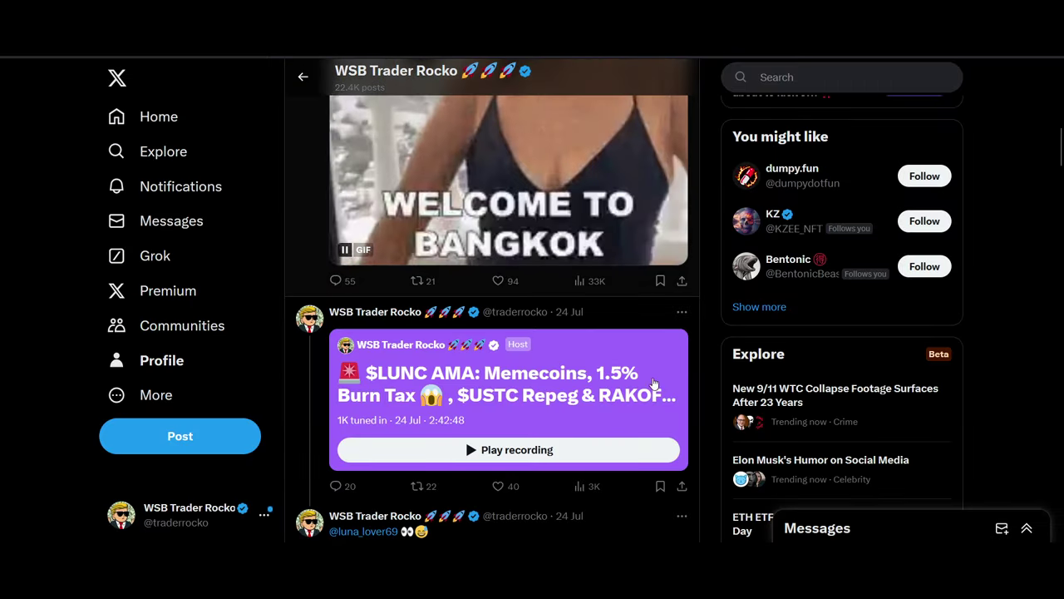
Scroll the X profile feed to look over the $LUNC AMA Space posts
scroll(654, 382, down, 3)
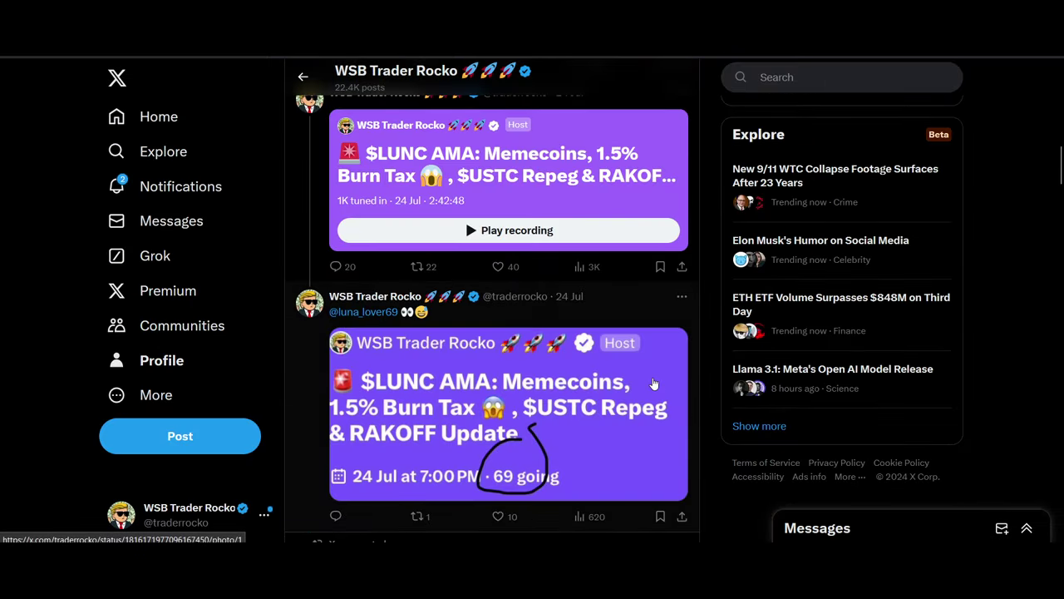
scroll(654, 383, up, 1)
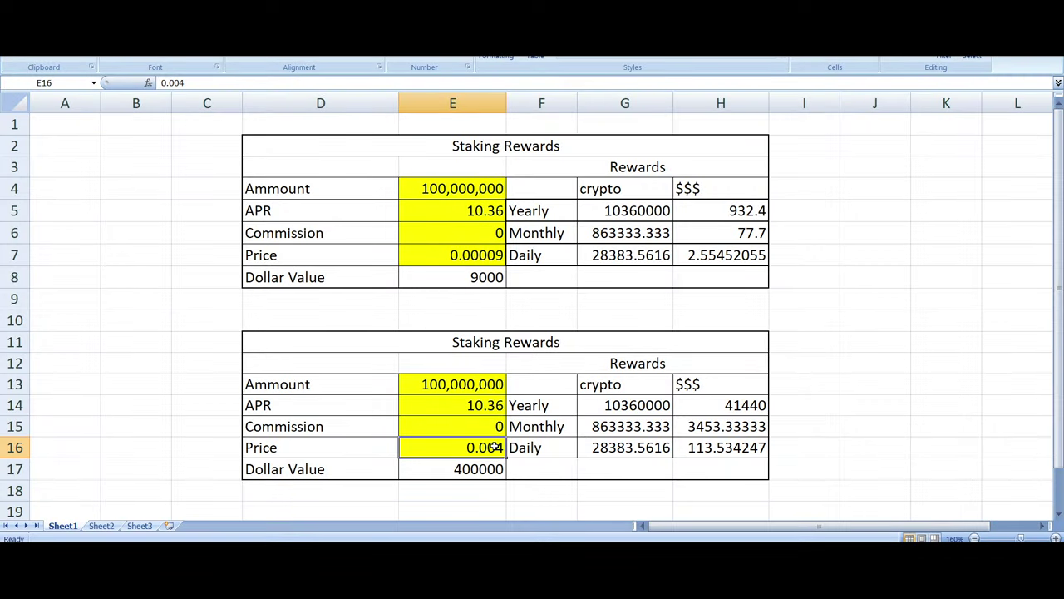
Change the second table's LUNC price to 0.002, then to 0.0009
double_click(494, 447)
text(2)
click(832, 387)
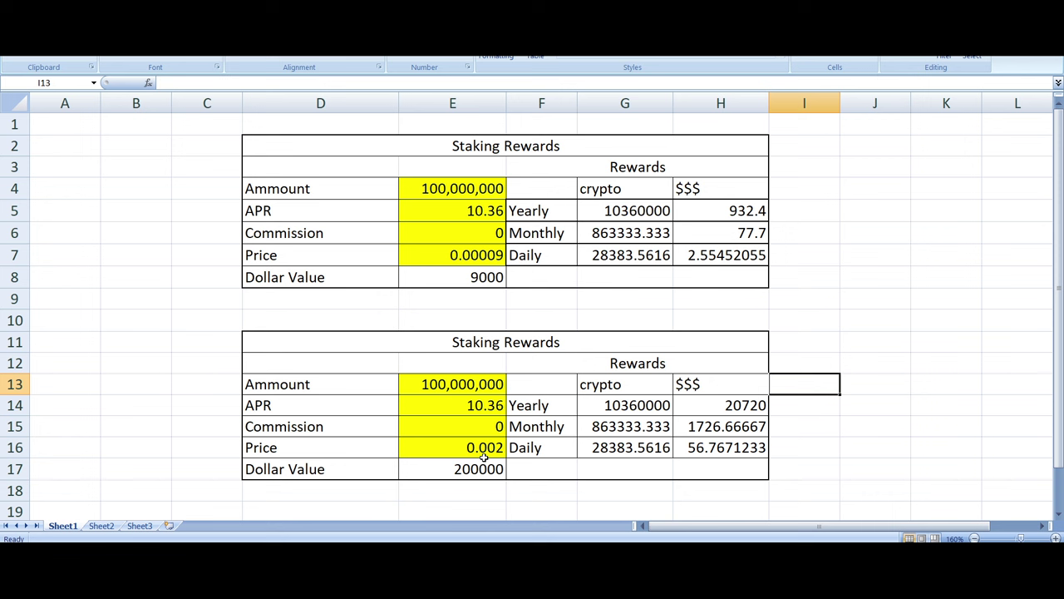
click(496, 447)
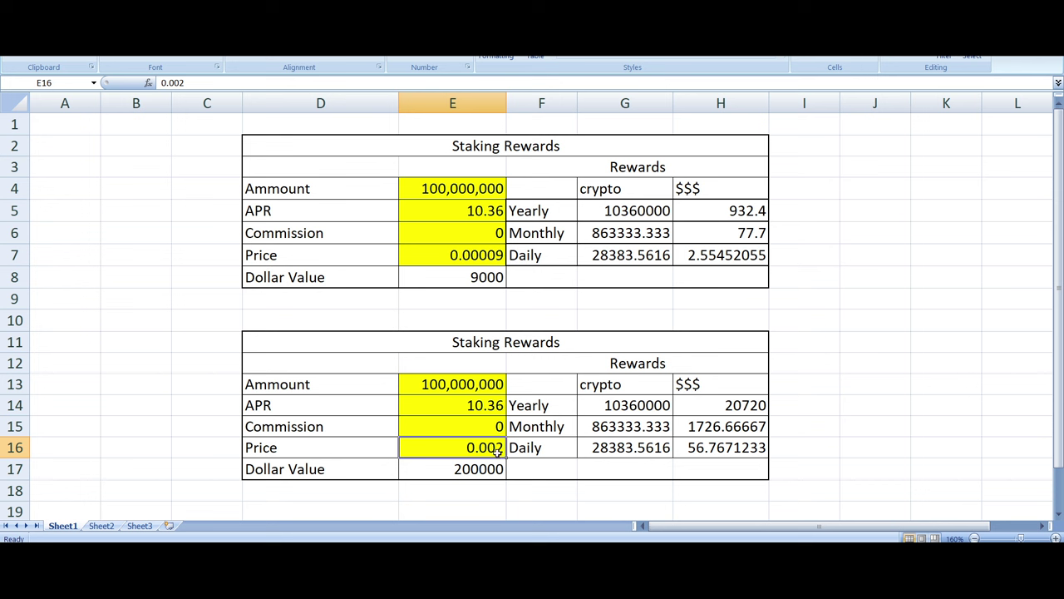
double_click(497, 449)
text(0)
key(BackSpace)
text(9)
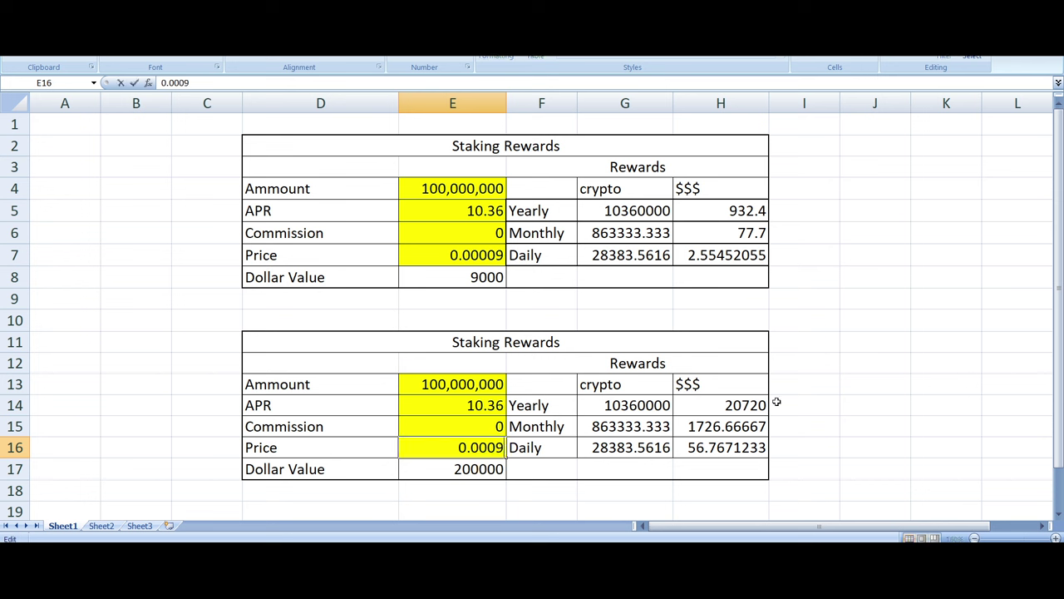
click(833, 336)
Raise the second table's staked amount to 1,000,000,000 LUNC
double_click(485, 381)
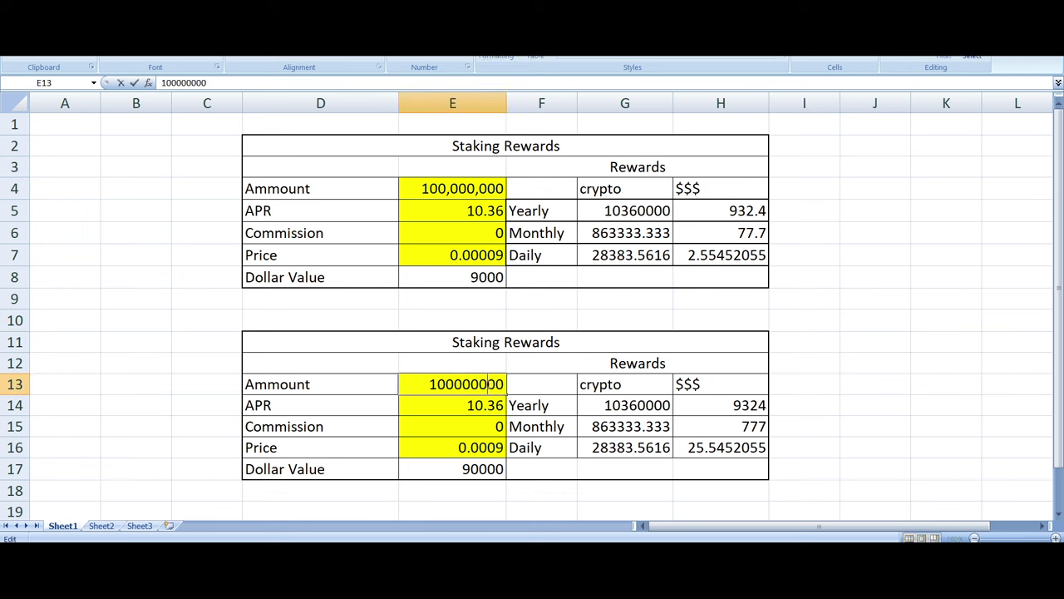
text(0)
click(908, 379)
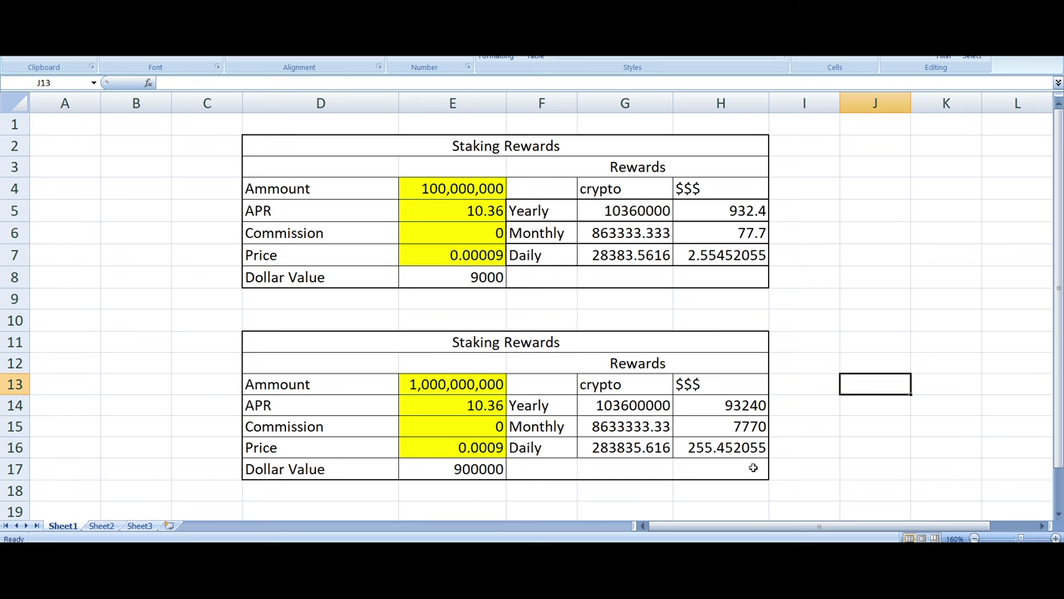
Set the second table's price to 0.00009, check the daily dollar formula, then set 0.009
double_click(497, 447)
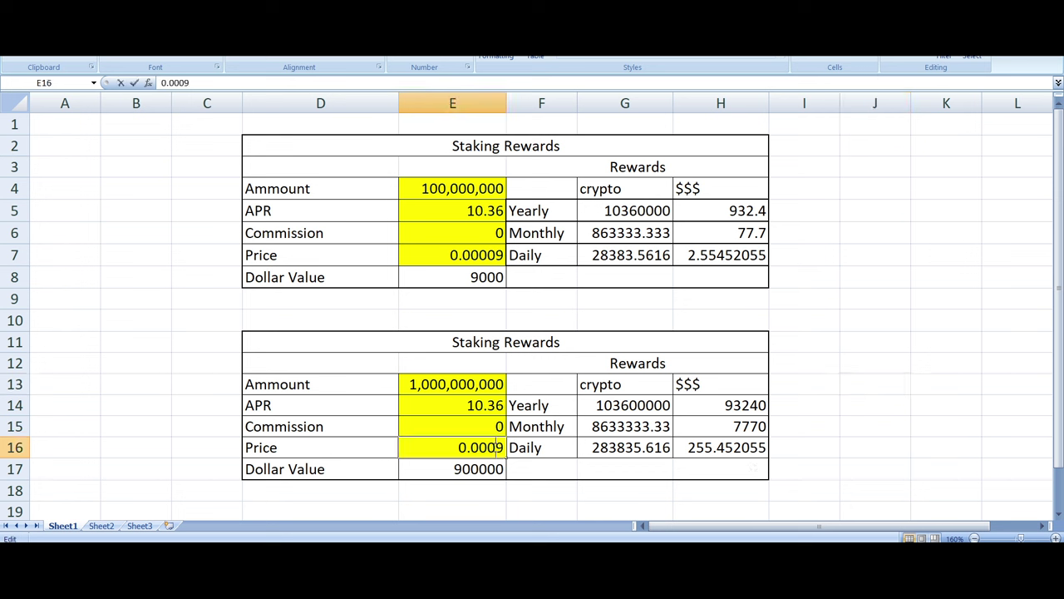
text(0)
click(873, 404)
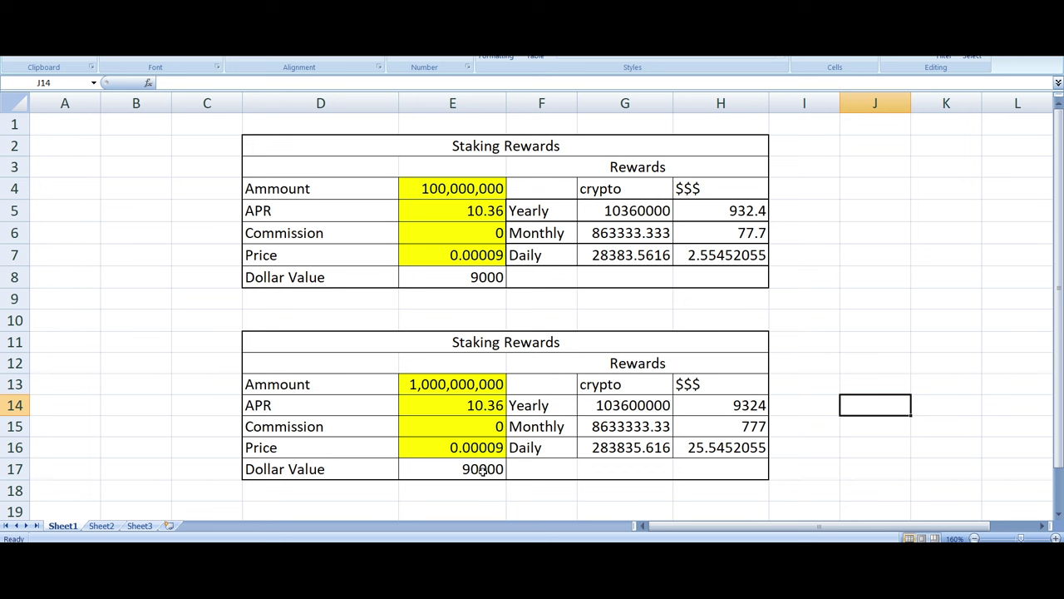
click(740, 446)
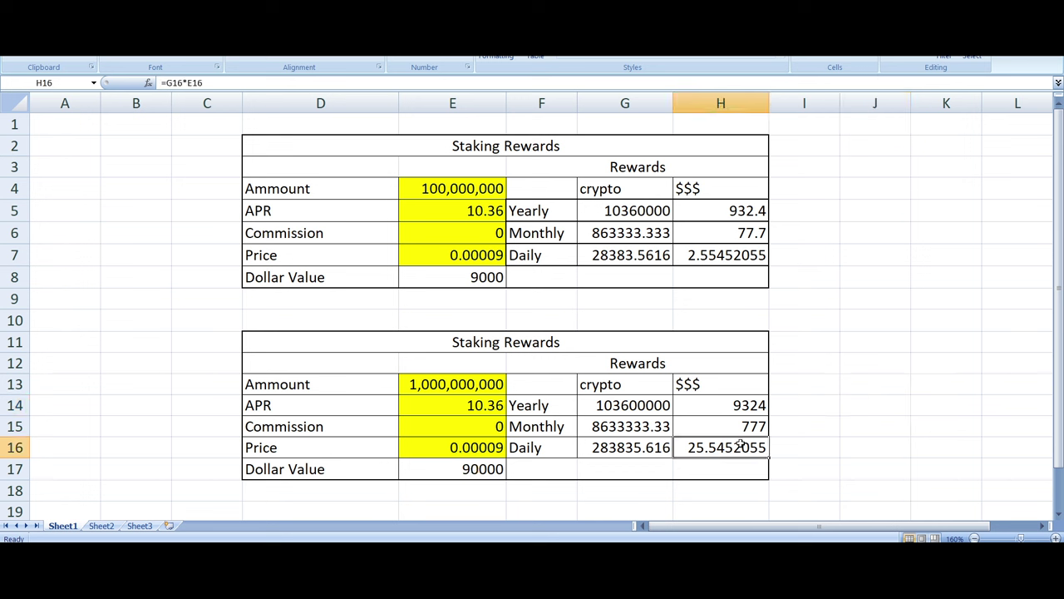
click(490, 447)
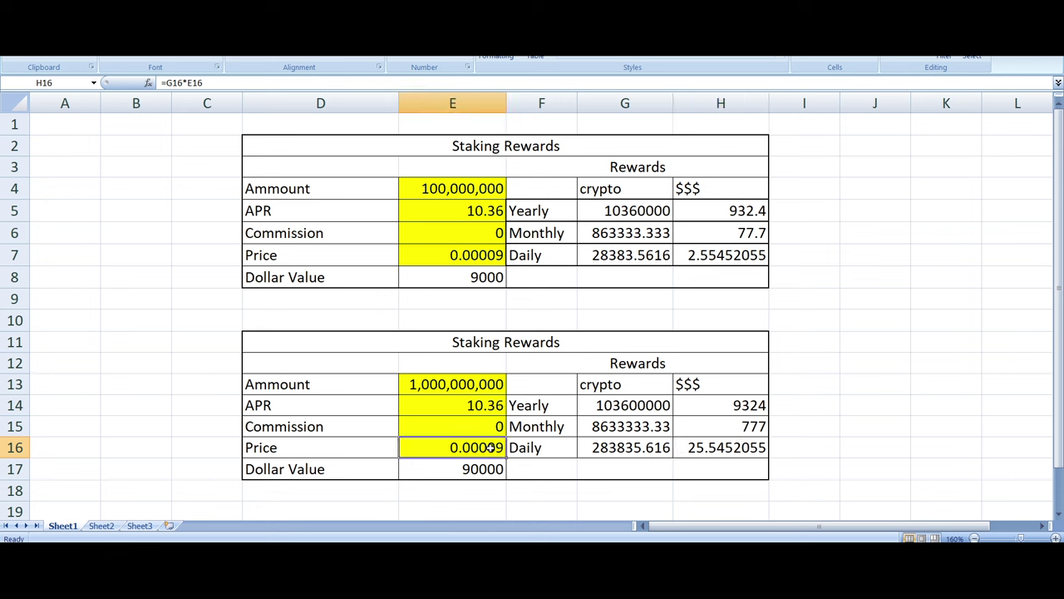
double_click(489, 447)
drag(487, 446, 509, 448)
key(BackSpace)
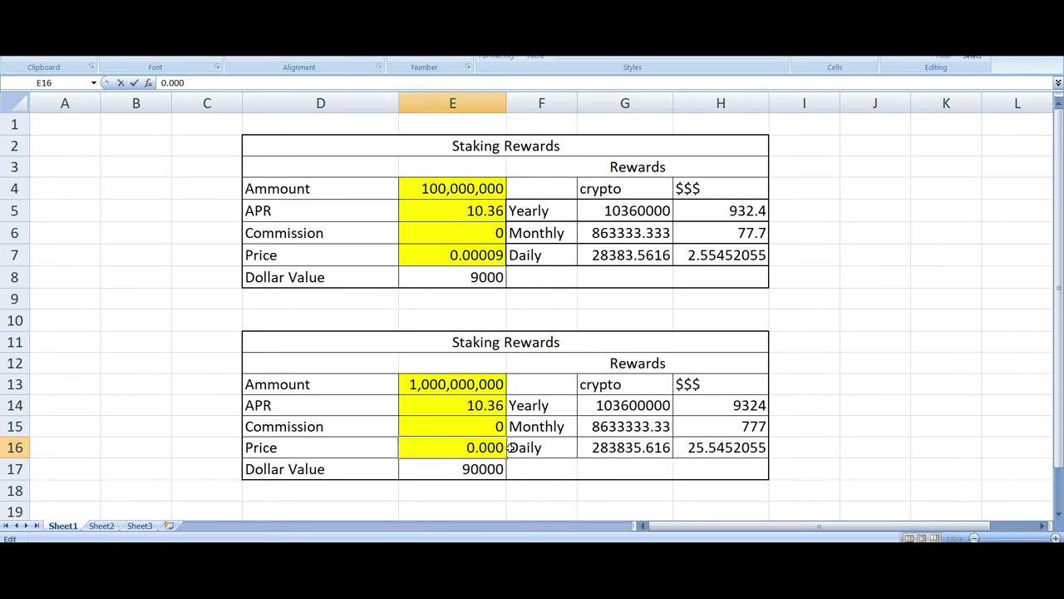
text(9)
click(913, 366)
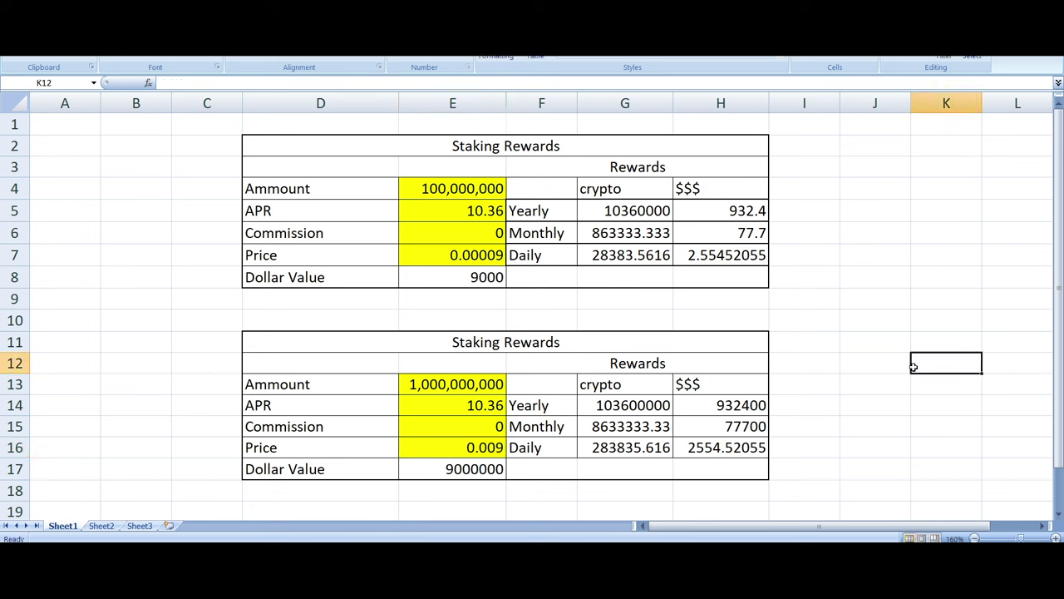
Set the second table's amount to 10,000,000, then 100,000,000, and select the first table
double_click(463, 383)
drag(489, 383, 511, 384)
key(BackSpace)
click(892, 328)
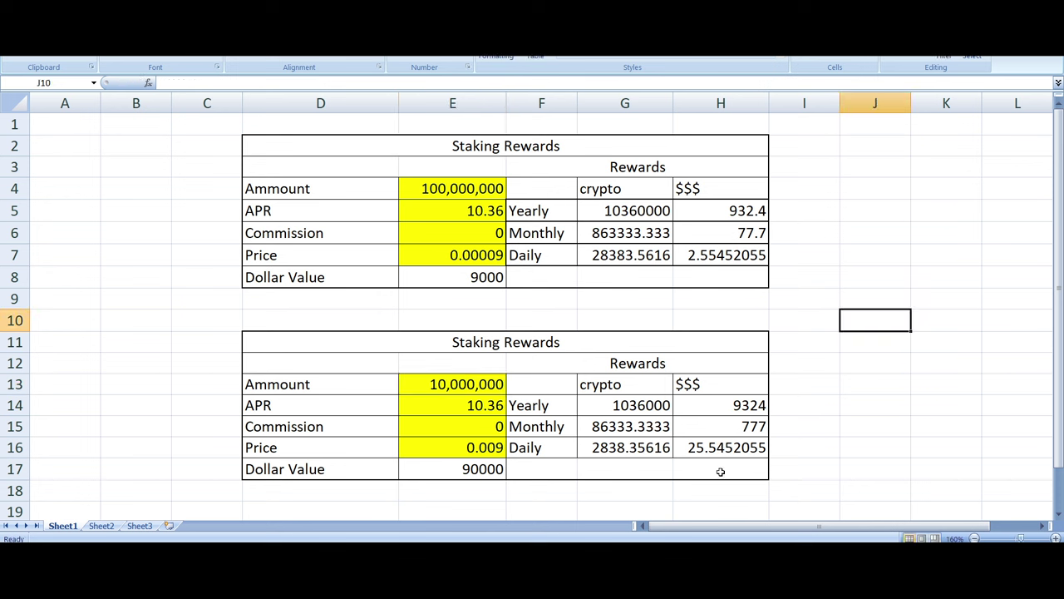
double_click(485, 384)
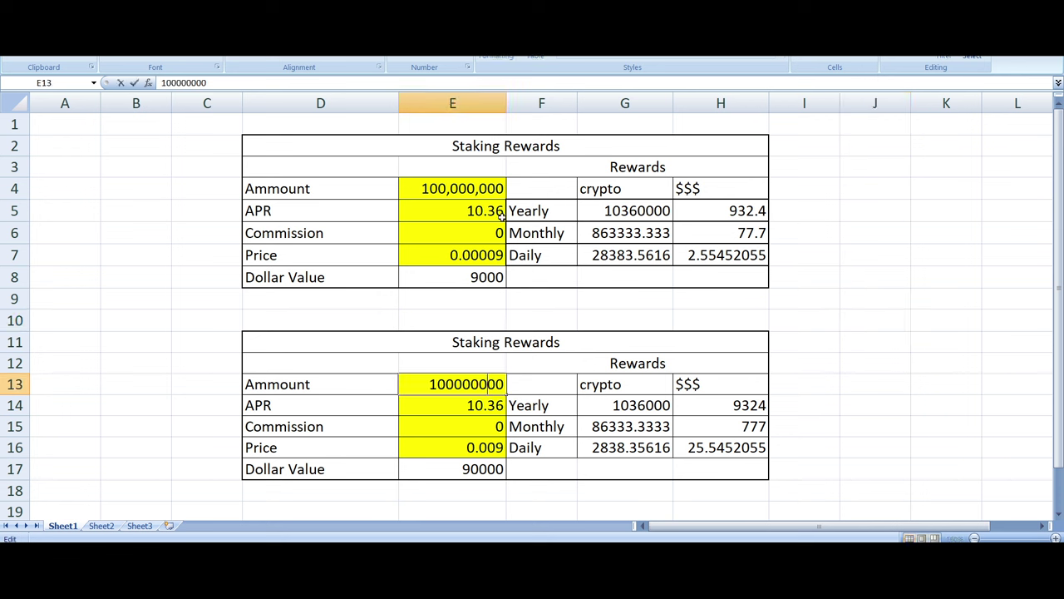
text(0)
click(853, 290)
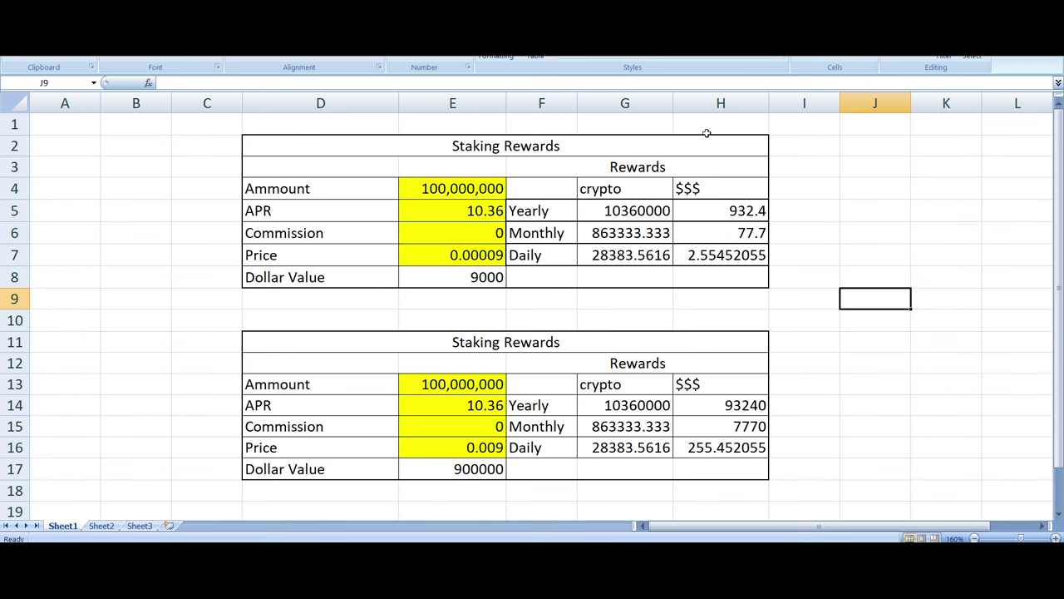
mouse_move(711, 130)
mouse_down()
mouse_move(689, 161)
mouse_move(340, 257)
mouse_move(347, 280)
mouse_up()
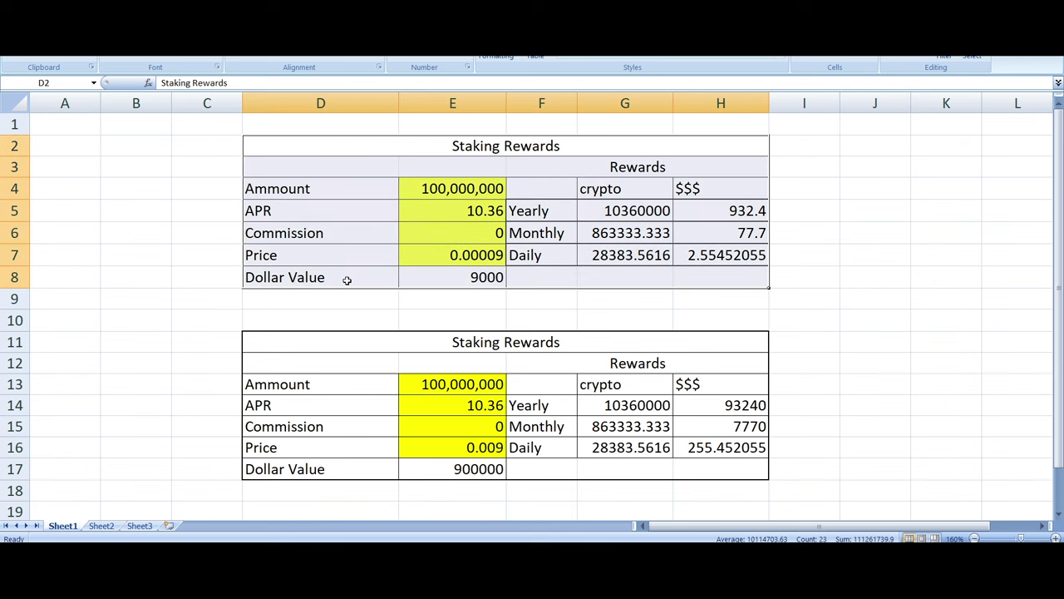
drag(702, 472, 313, 342)
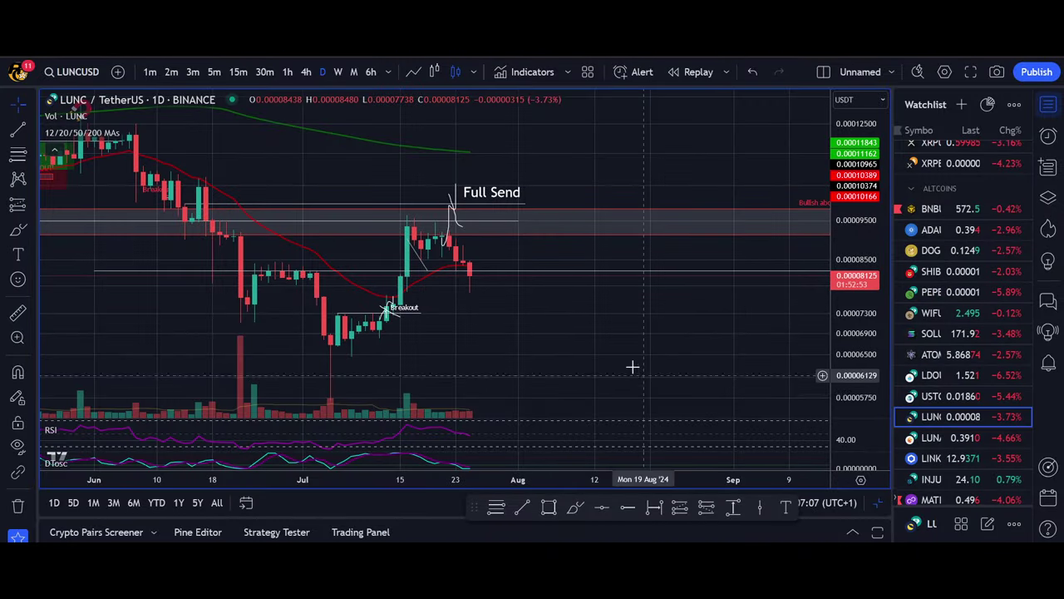
Draw a downward trend line from the mid-July high, then undo it
click(406, 239)
click(510, 314)
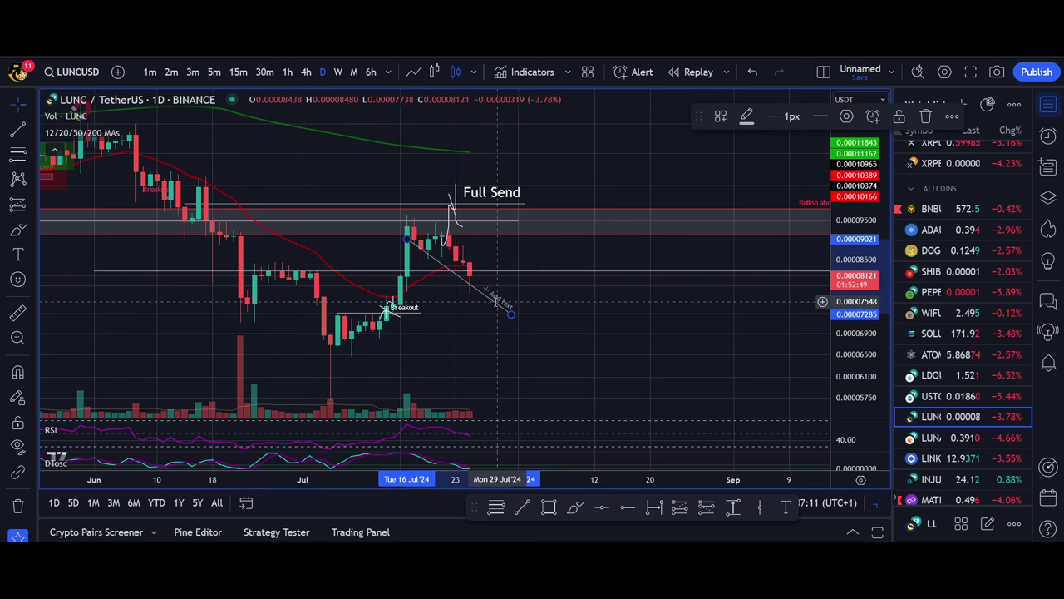
key(ctrl+z)
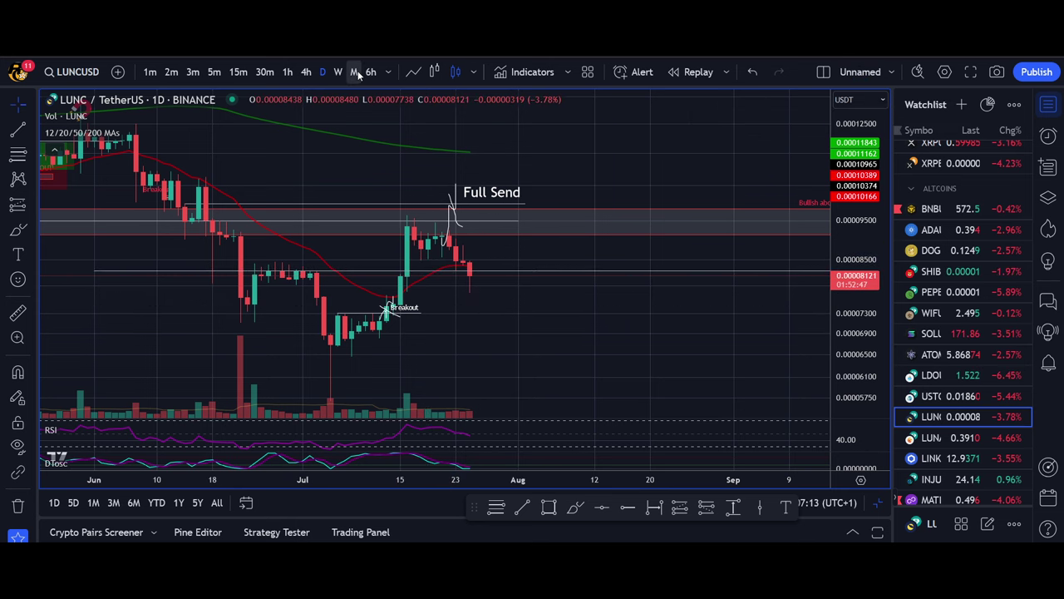
Show LUNC on monthly candles, measure a 2023–2024 price move, then open Bitcoin
click(355, 72)
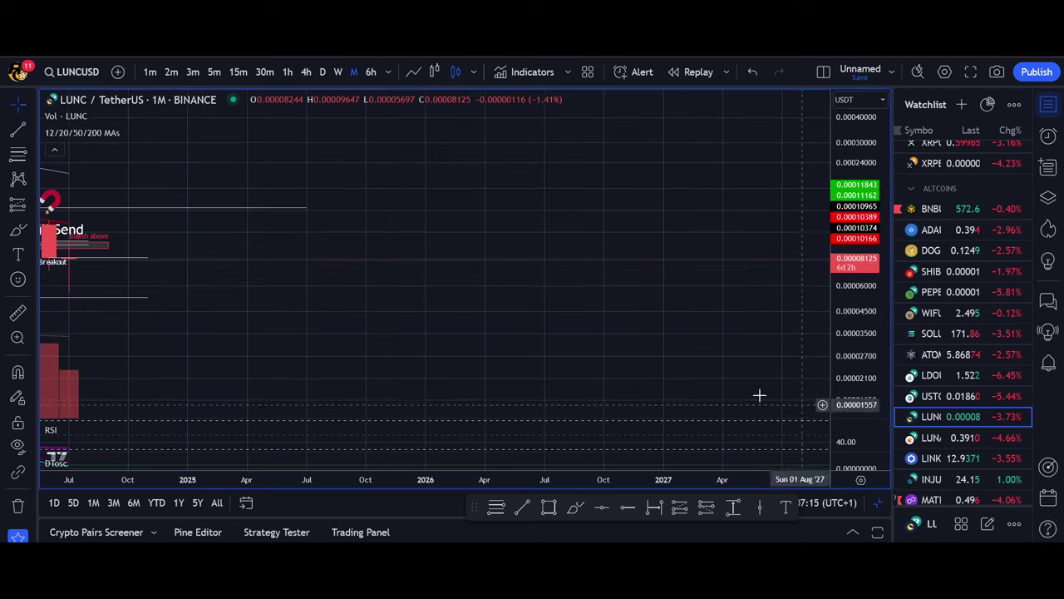
mouse_move(300, 316)
mouse_down()
mouse_move(690, 321)
mouse_move(727, 254)
mouse_up()
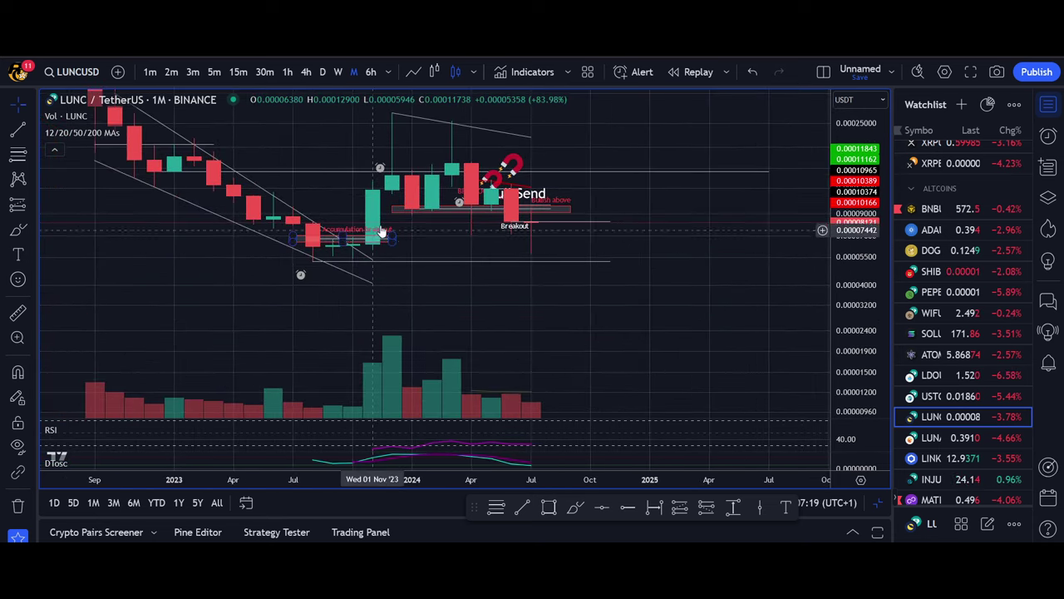
shift+click(393, 262)
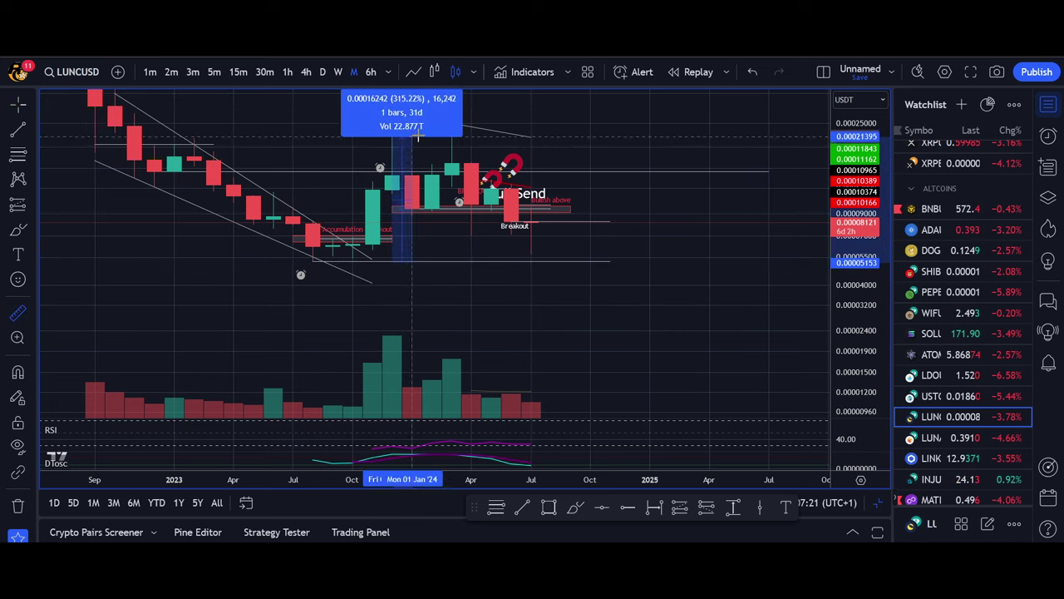
click(438, 190)
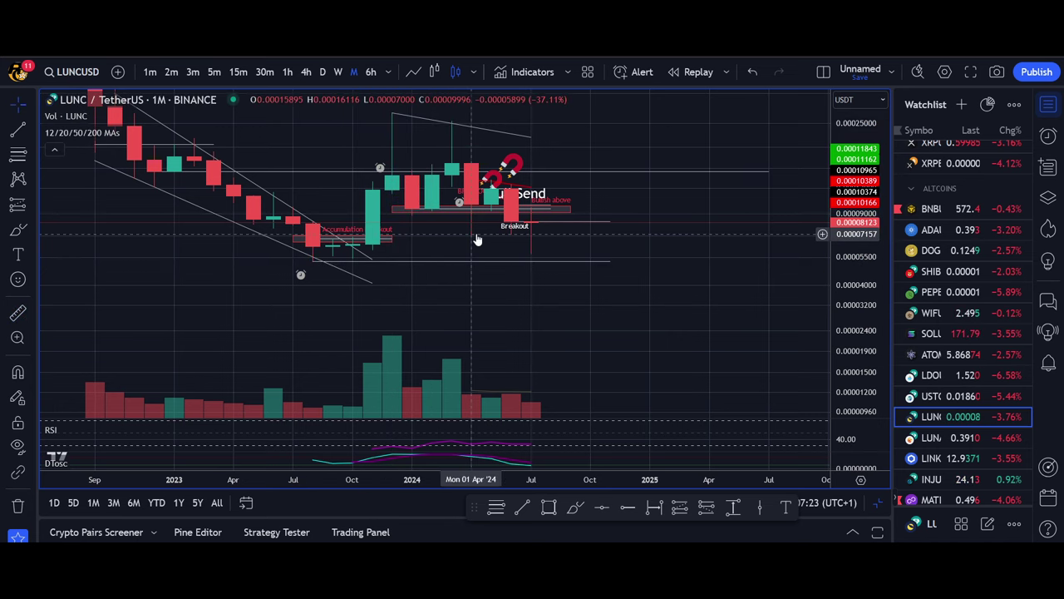
scroll(548, 329, up, 2)
drag(547, 330, 632, 385)
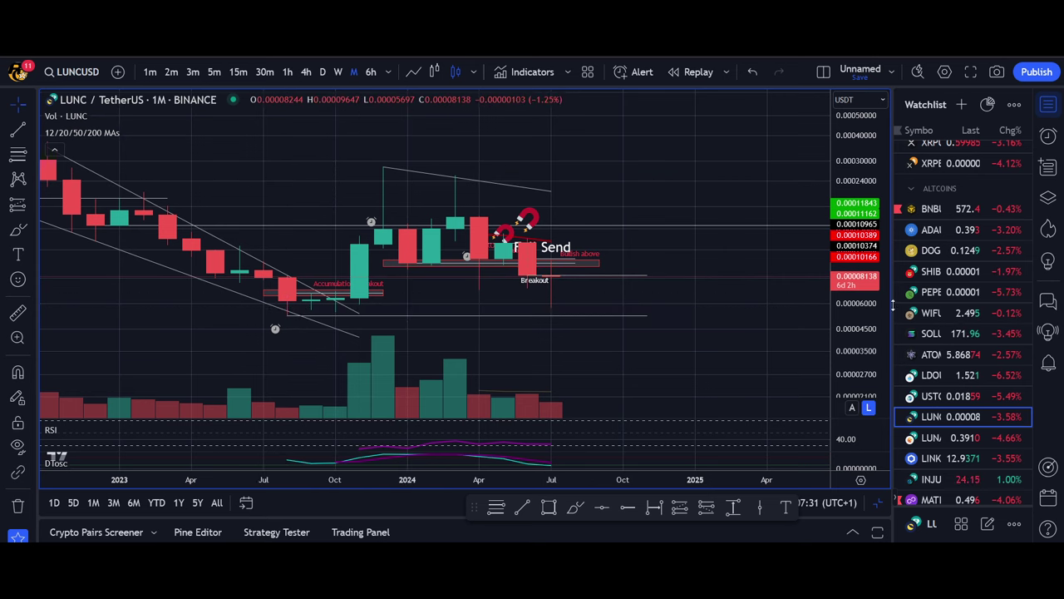
scroll(969, 249, up, 5)
click(971, 218)
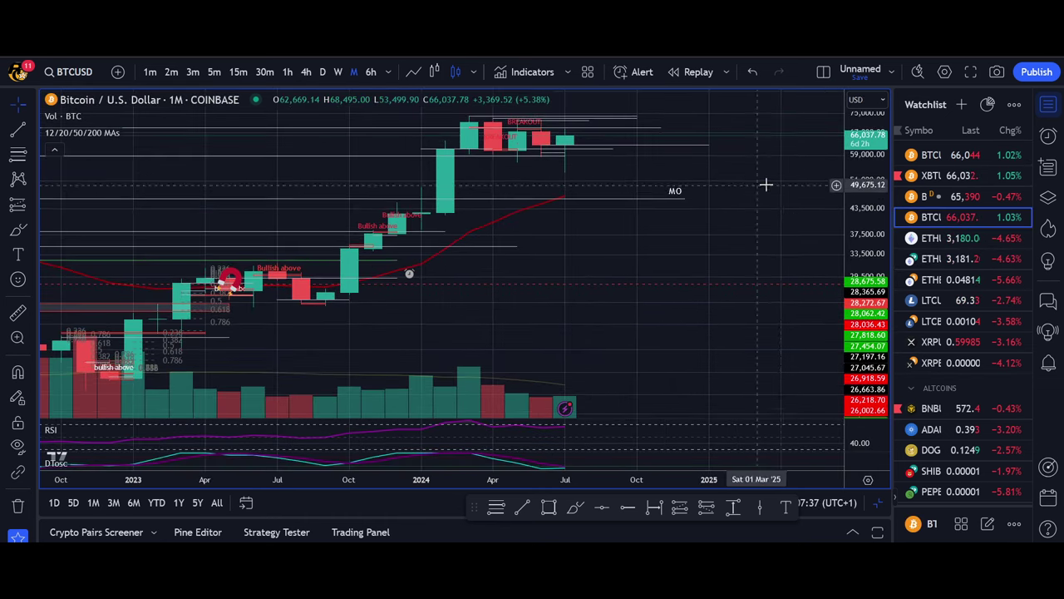
Zoom out Bitcoin's monthly chart back to 2016, then switch back to LUNC/TetherUS
scroll(582, 218, down, 2)
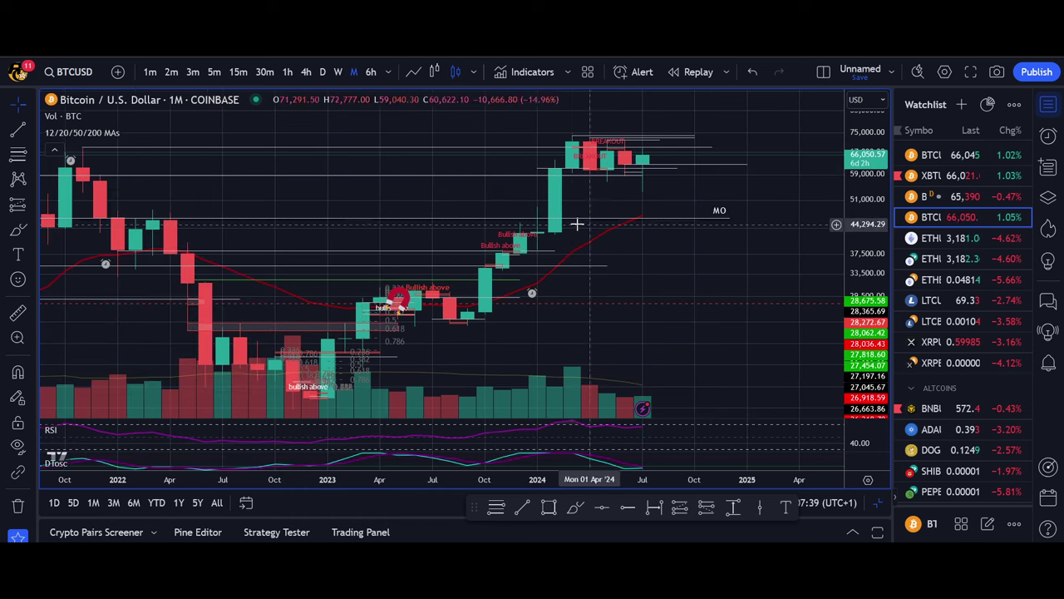
scroll(576, 223, down, 3)
scroll(491, 191, down, 2)
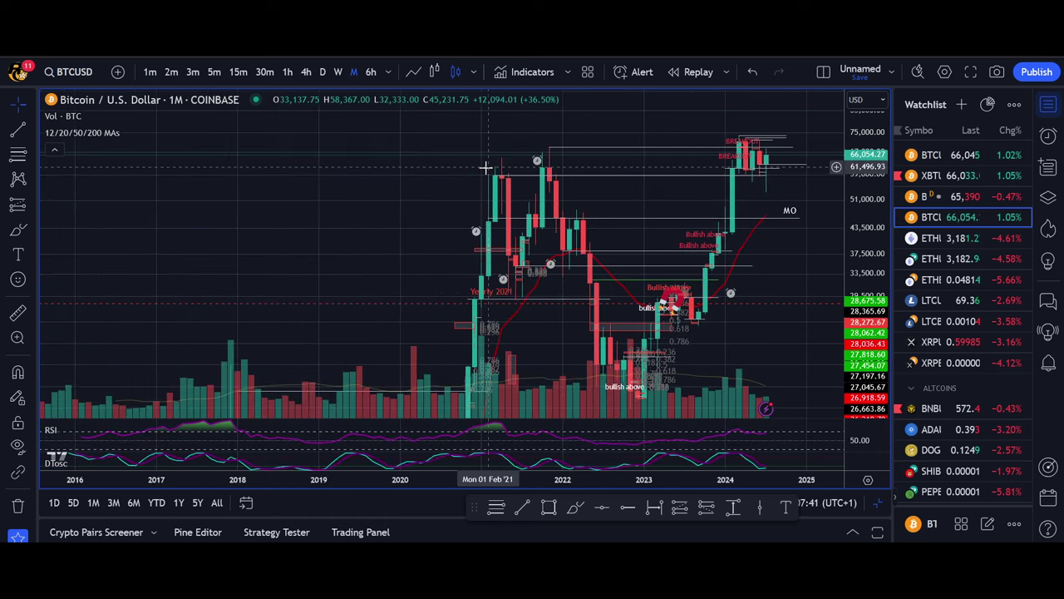
scroll(486, 166, up, 3)
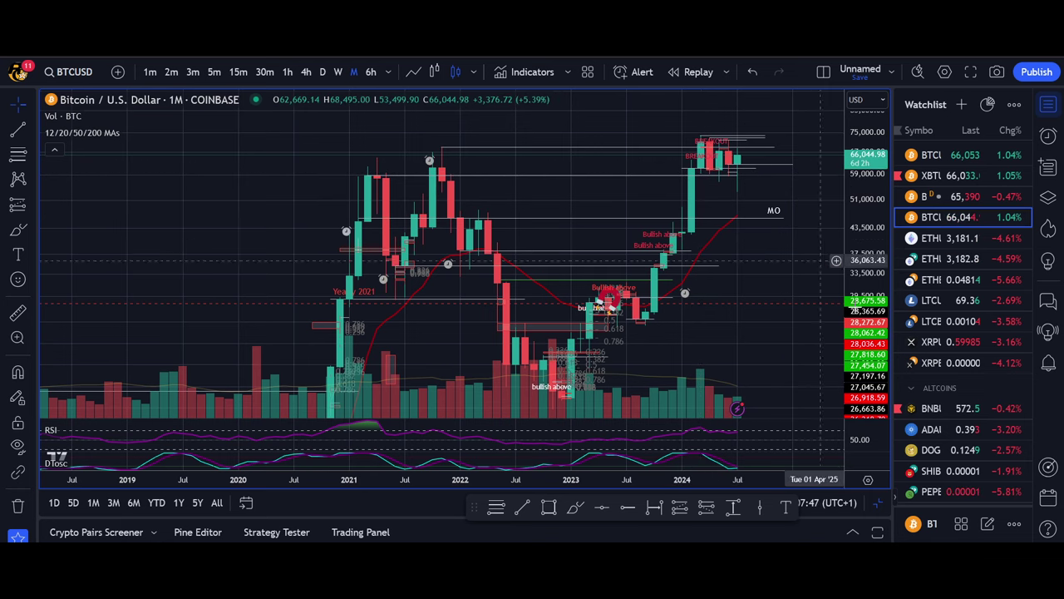
scroll(913, 360, down, 3)
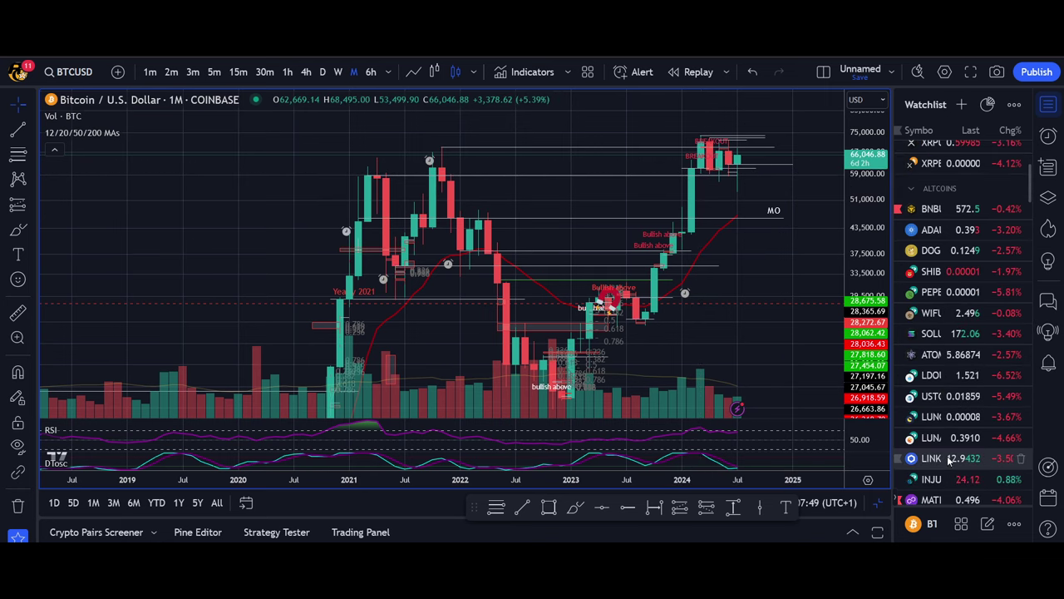
click(948, 417)
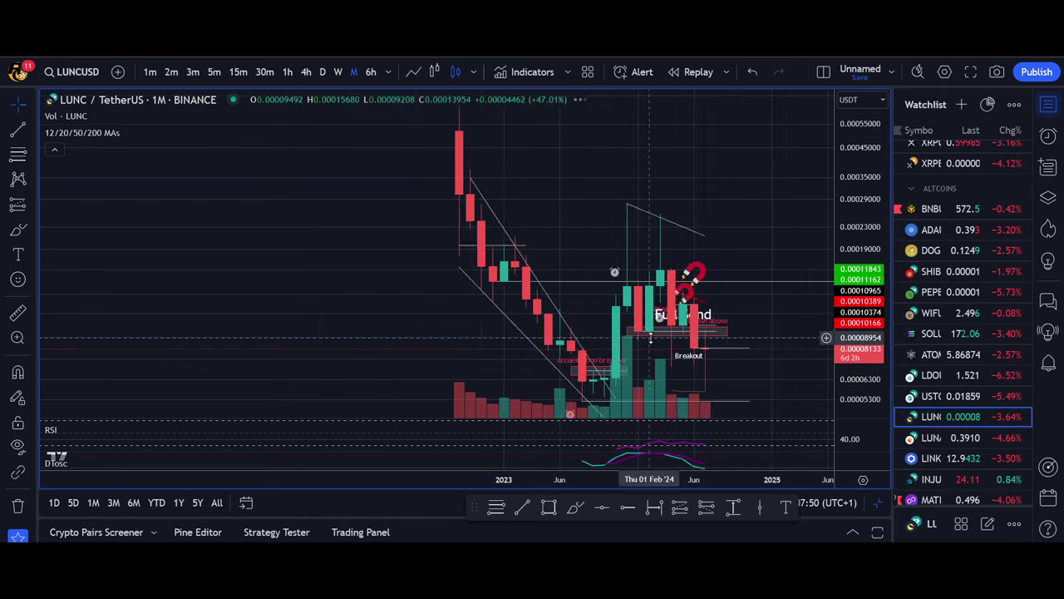
scroll(653, 343, up, 2)
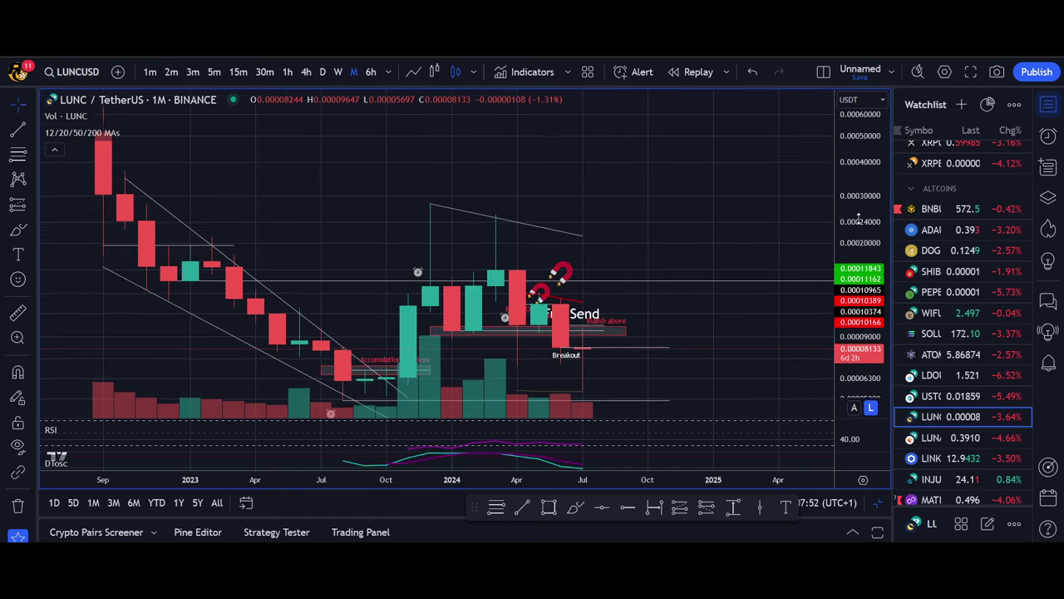
scroll(859, 237, down, 2)
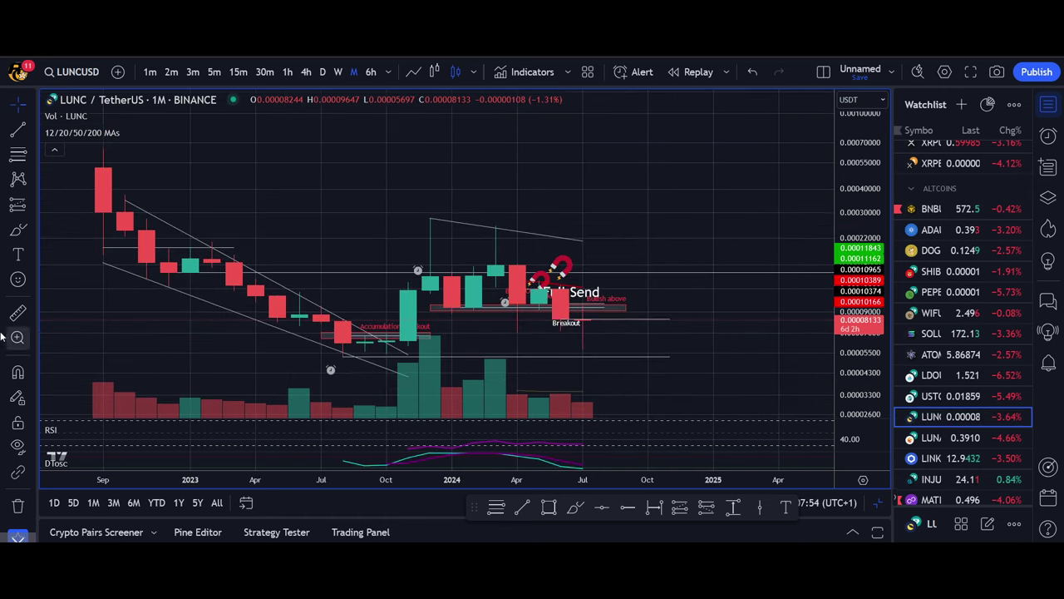
click(17, 312)
click(649, 323)
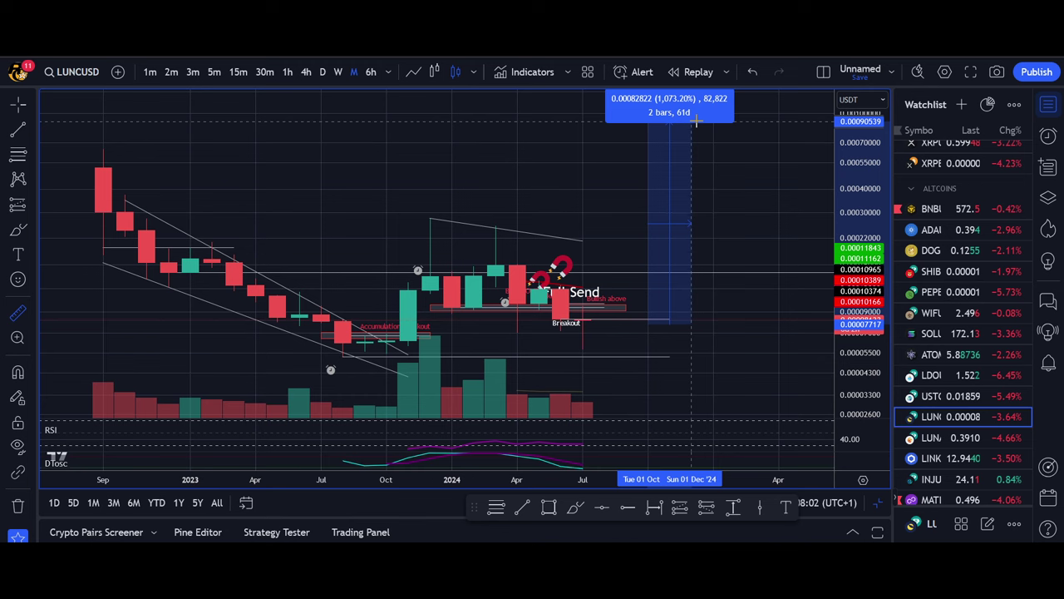
click(696, 120)
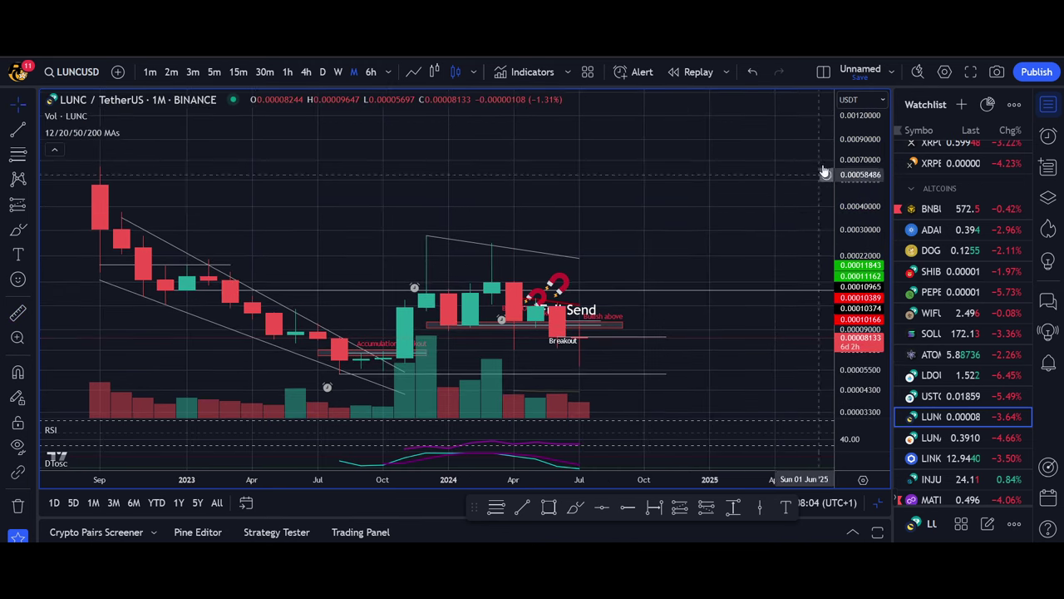
click(17, 312)
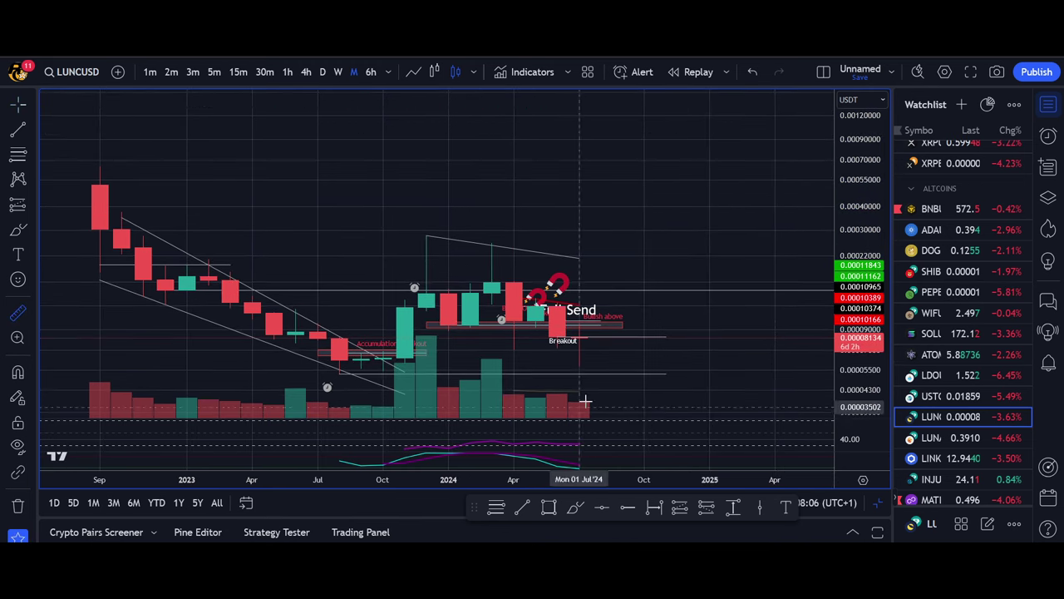
click(605, 341)
click(687, 125)
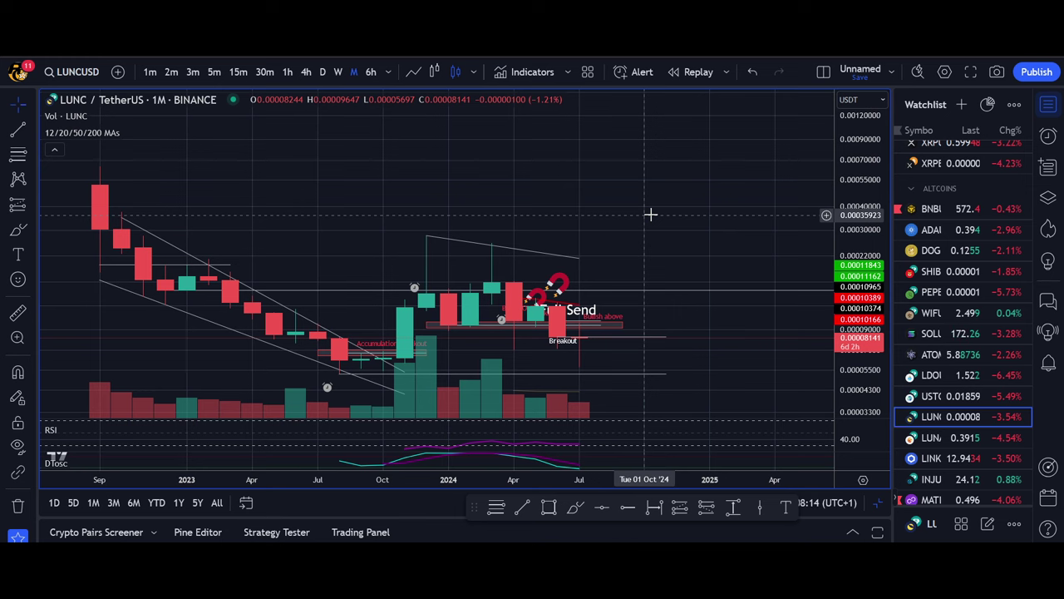
Switch LUNC to 1D candles and brush a hooked dip-and-recovery curve below recent prices
text(1D)
key(Return)
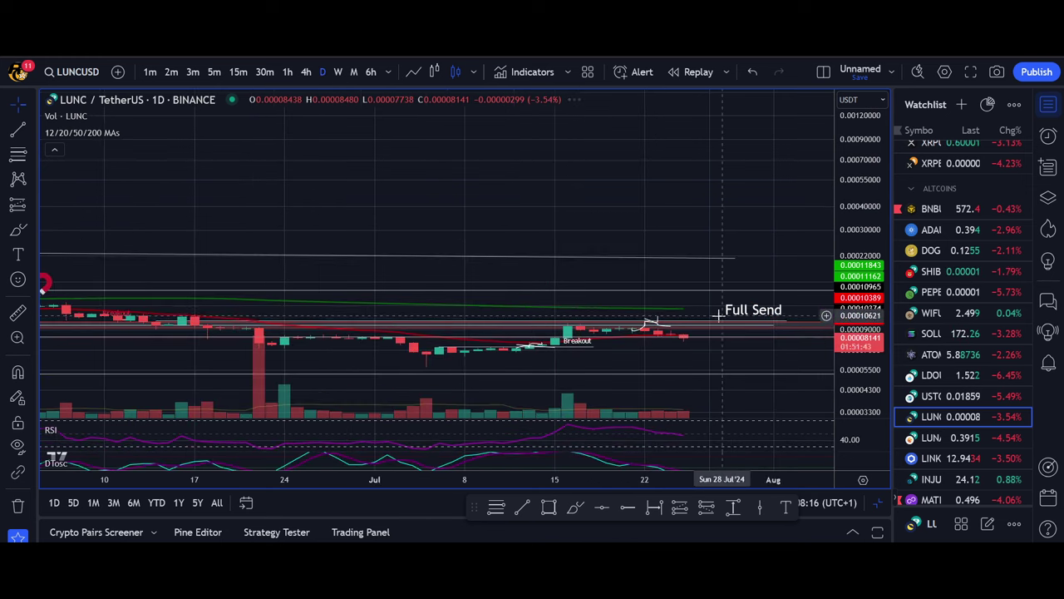
scroll(784, 257, down, 2)
scroll(707, 175, down, 2)
scroll(712, 222, down, 2)
scroll(666, 200, down, 2)
scroll(632, 190, down, 1)
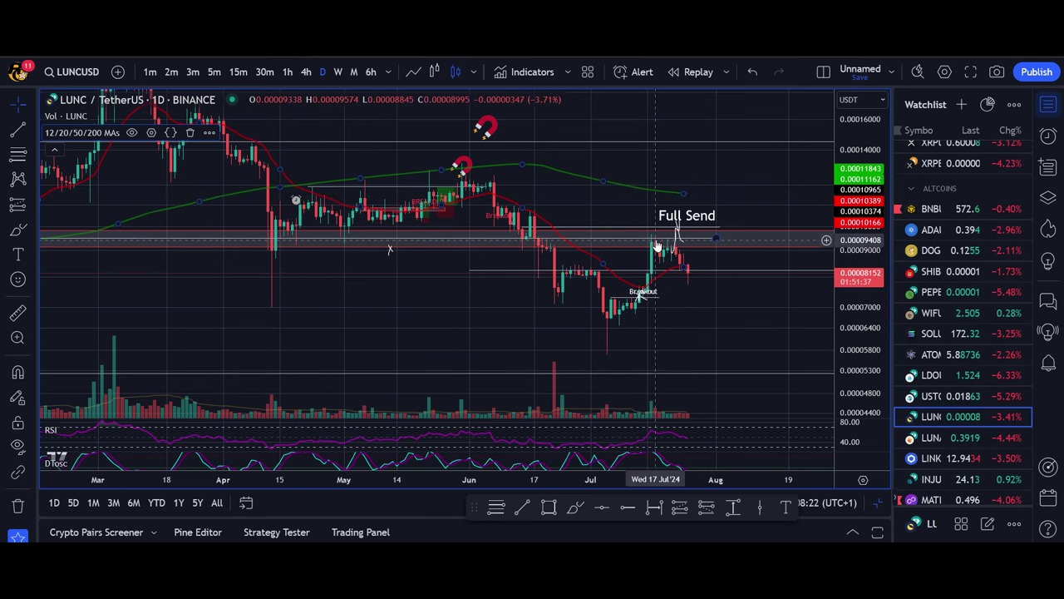
scroll(641, 250, up, 2)
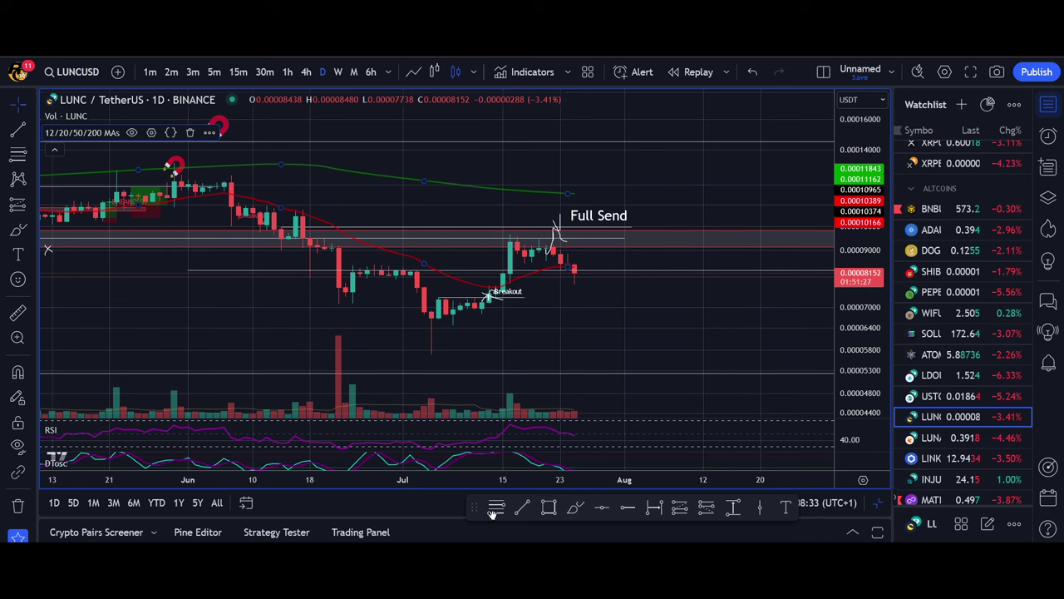
click(575, 507)
mouse_move(590, 356)
mouse_down()
mouse_move(646, 363)
mouse_move(646, 341)
mouse_up()
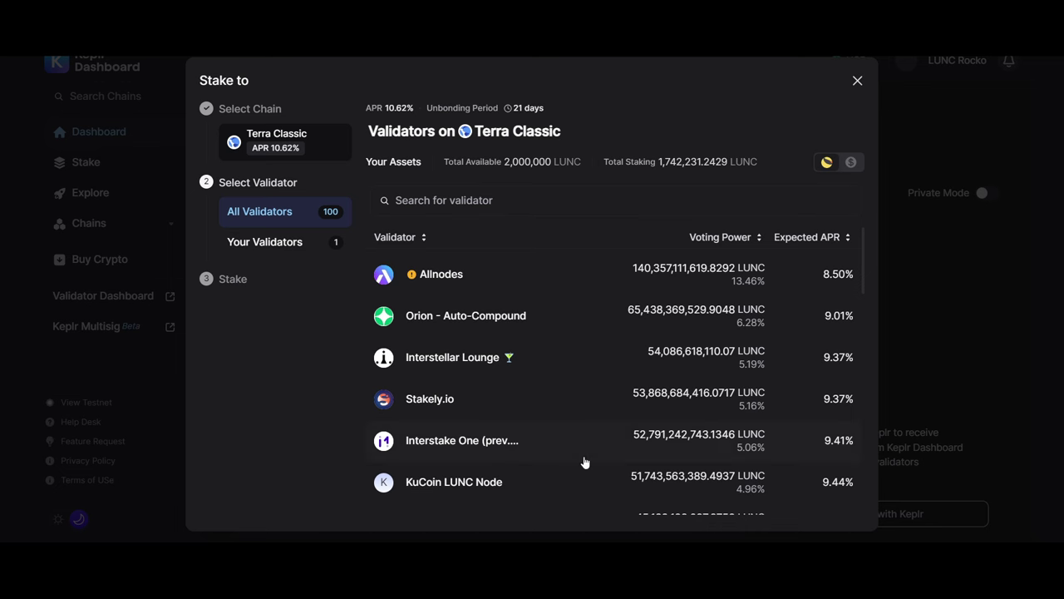
Close the Stake to validator dialog to return to the Dashboard Overview
click(159, 239)
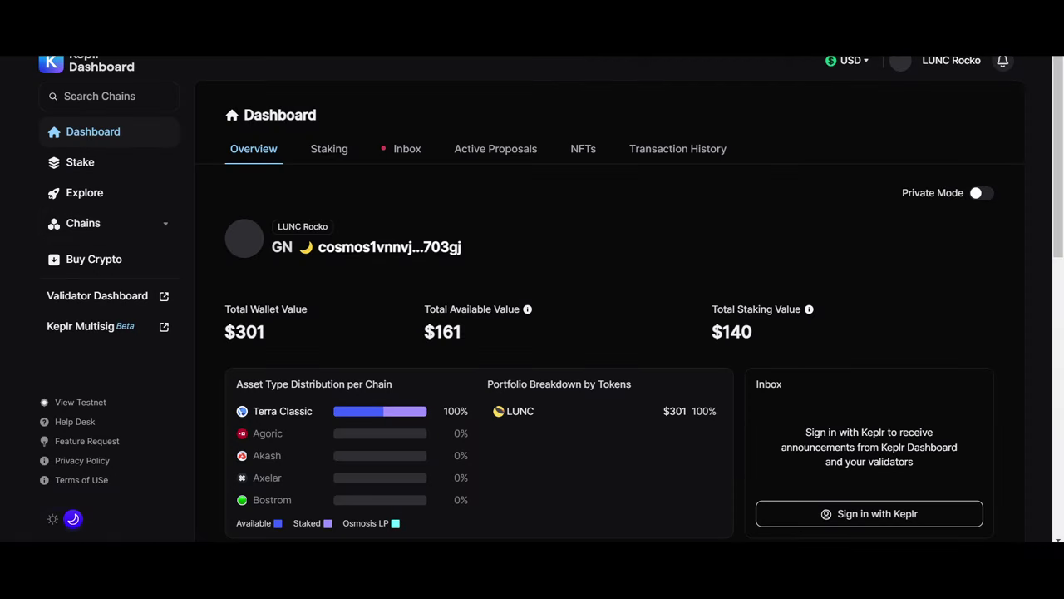